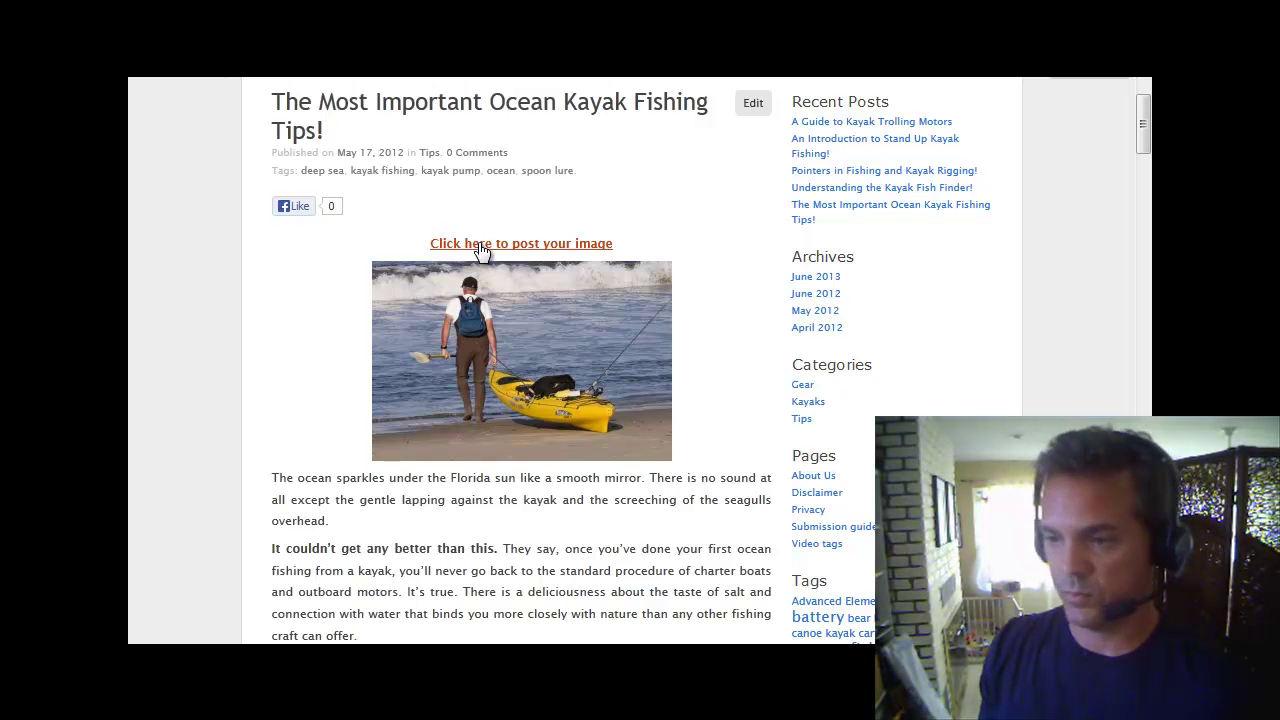
Step: Follow the "Click here to post your image" link in the ocean kayak fishing post and view the image submission form
click(480, 245)
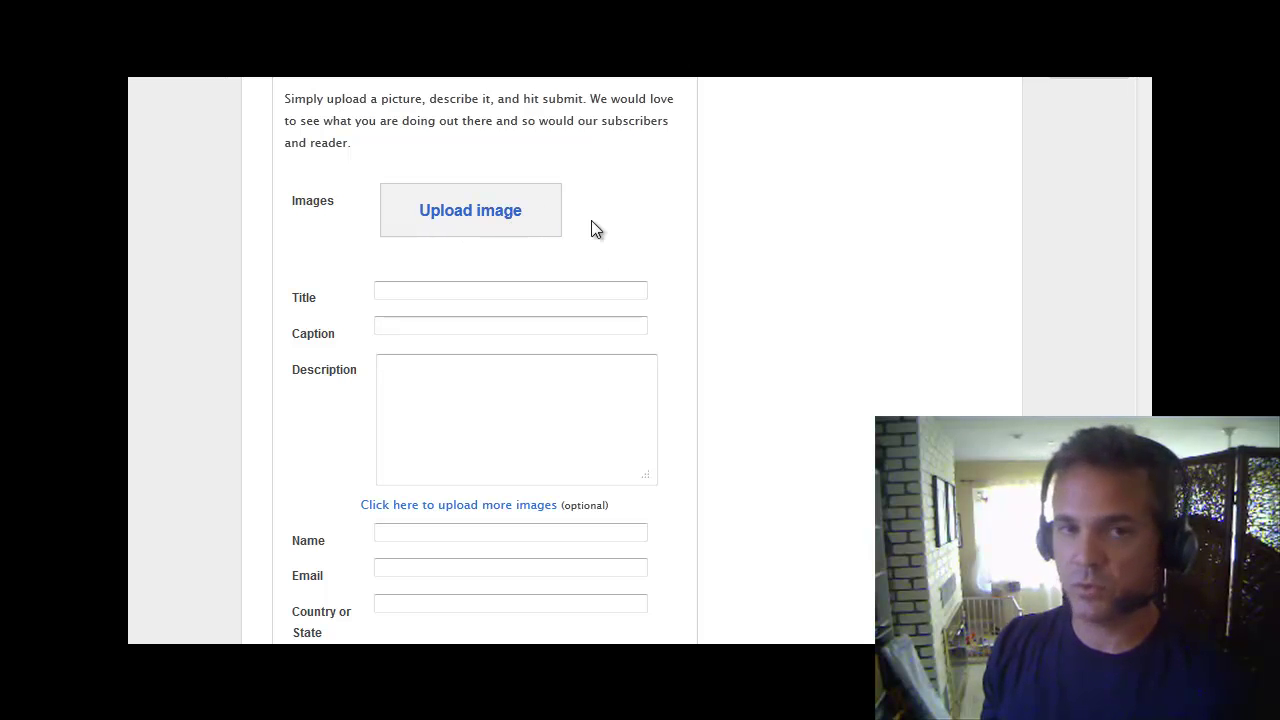
click(491, 294)
click(429, 414)
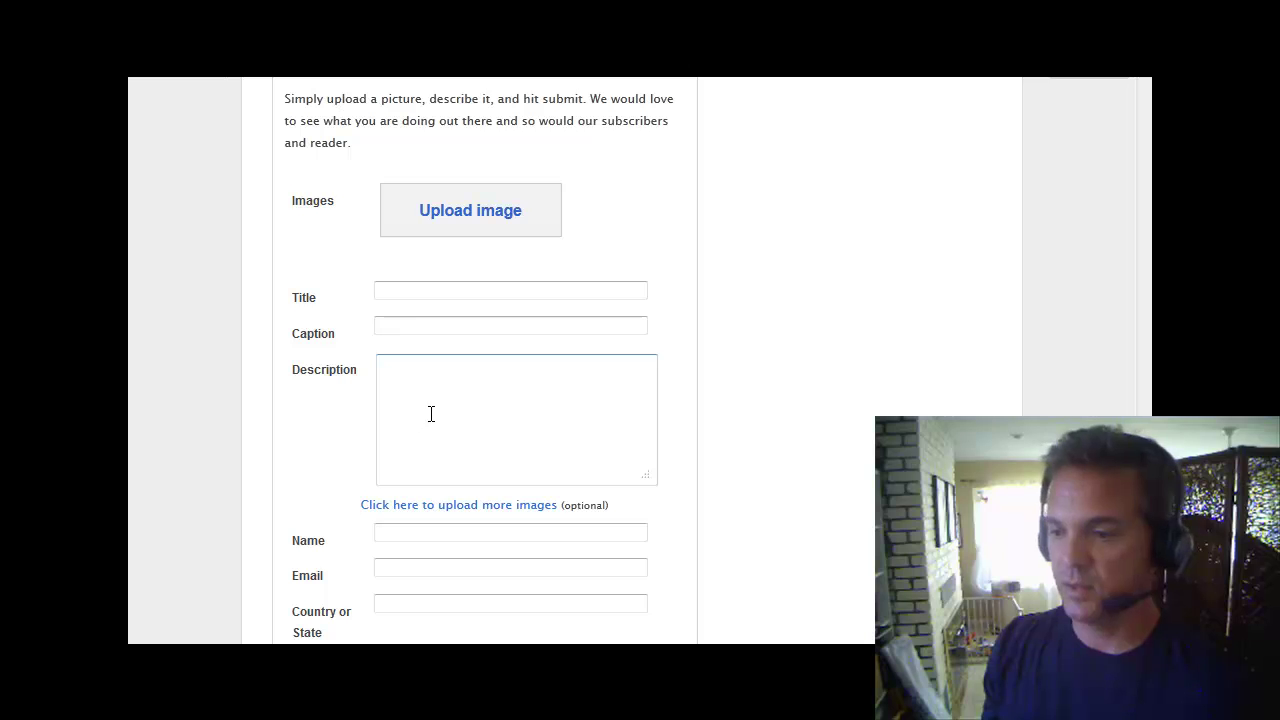
click(311, 266)
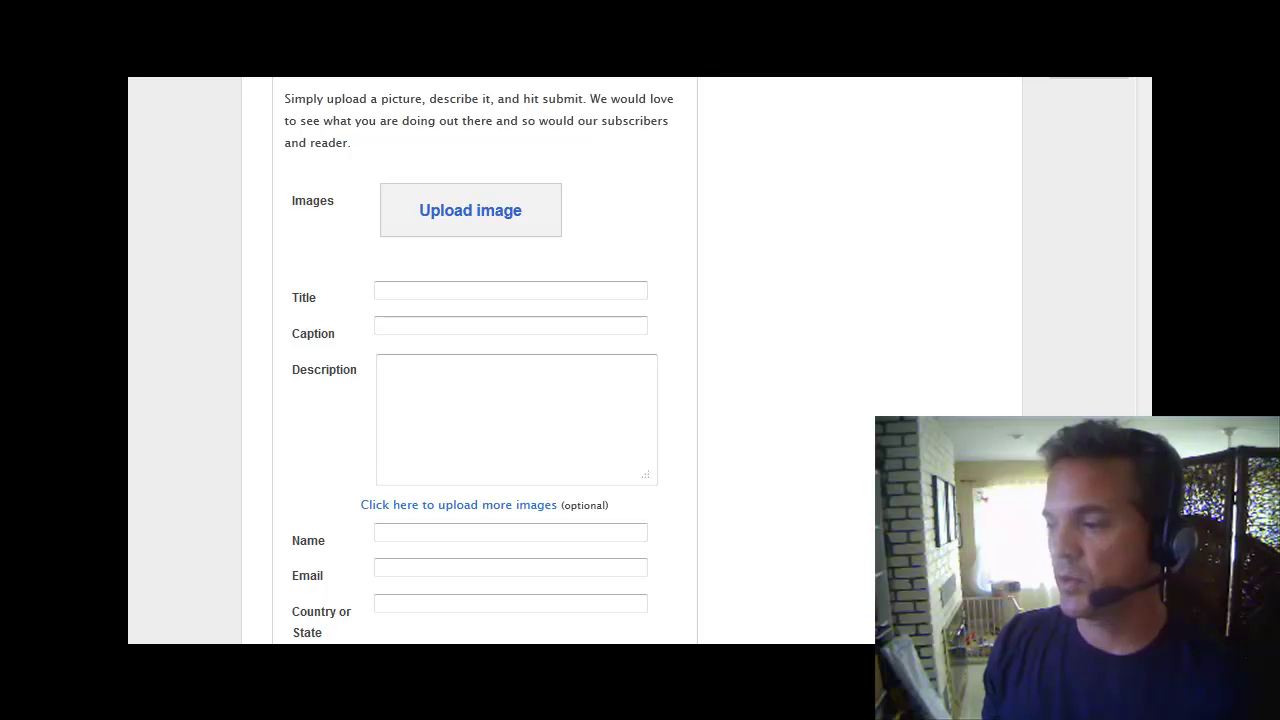
Step: Look back through the ocean kayak fishing post from the submission form up to the image-posting link beneath its title
scroll(971, 420, up, 1)
scroll(1147, 195, up, 3)
scroll(1147, 195, down, 1)
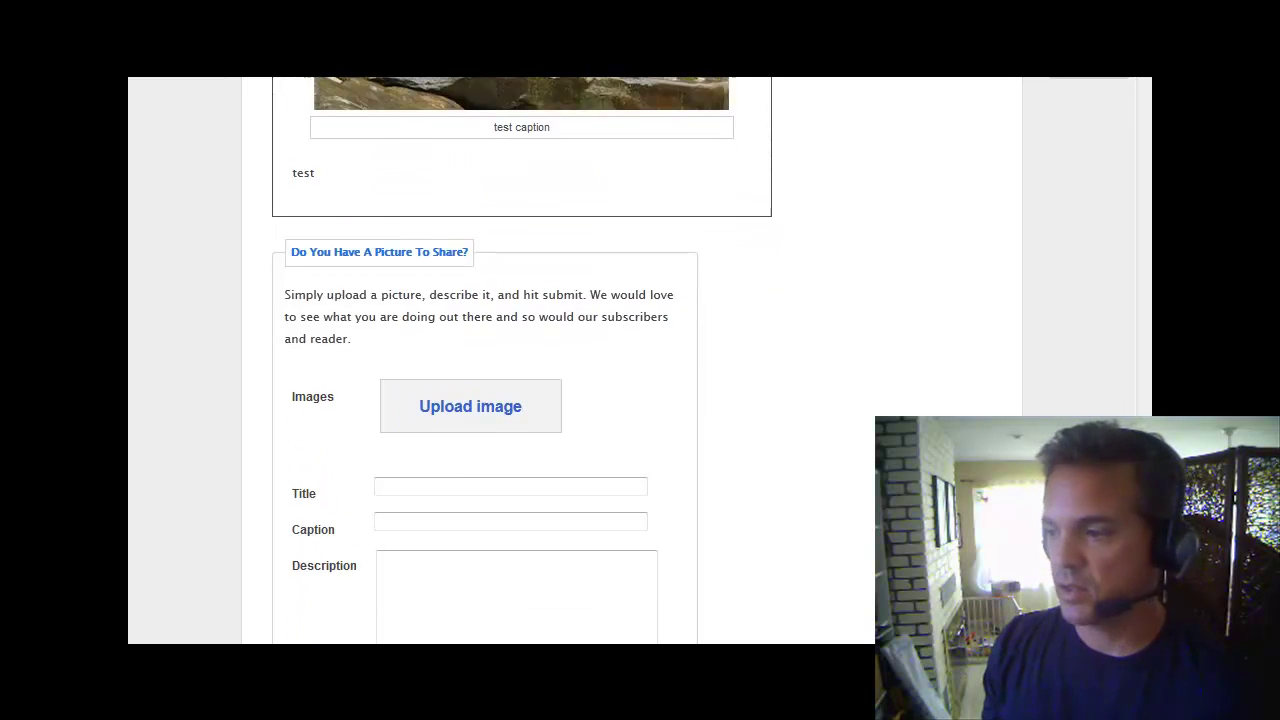
scroll(1147, 195, up, 10)
scroll(1147, 195, up, 8)
scroll(1147, 195, down, 2)
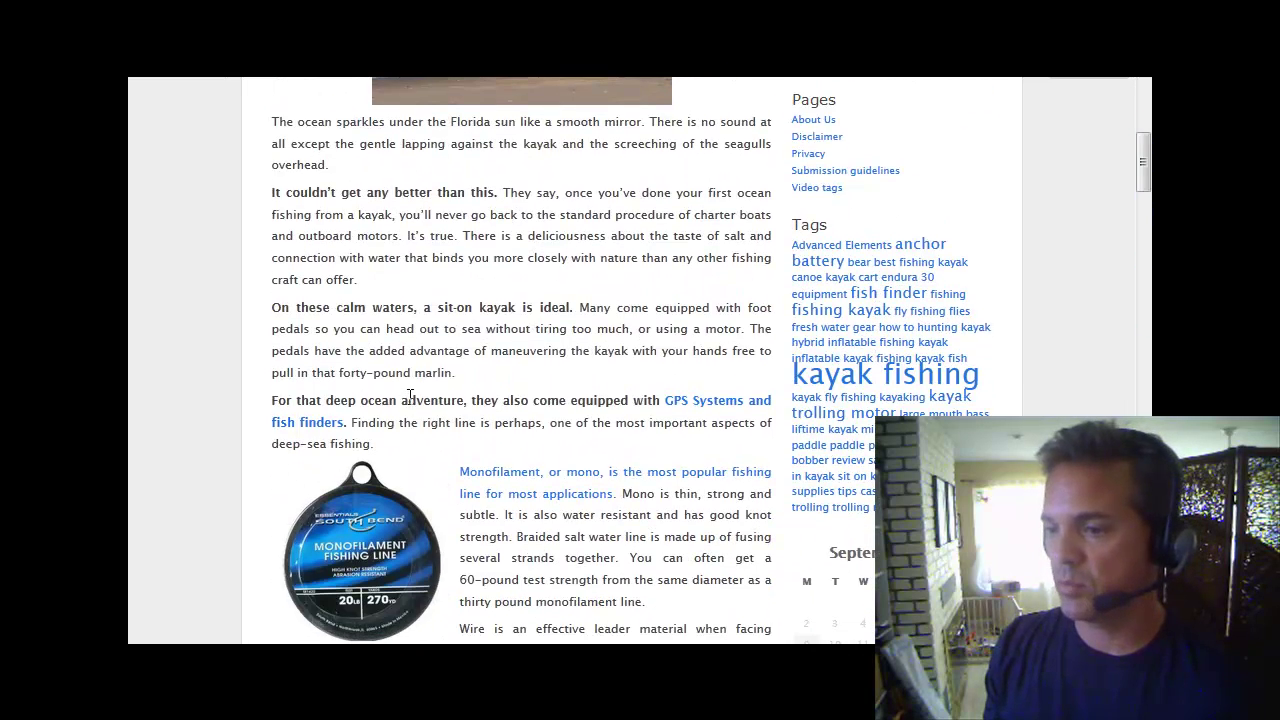
scroll(510, 403, down, 3)
scroll(510, 403, up, 10)
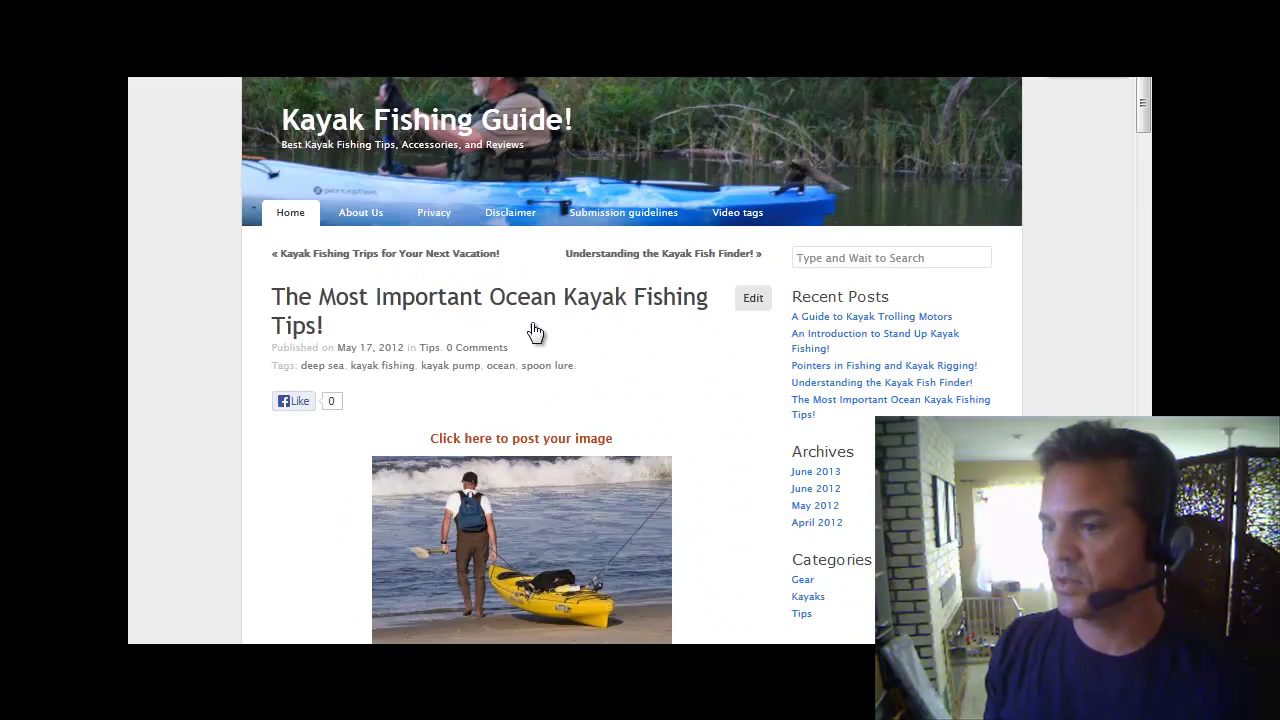
scroll(513, 471, down, 3)
Step: Switch to the code editor and examine the opening tag, link text and closing tag of the Link Down anchor code
key(ctrl+Tab)
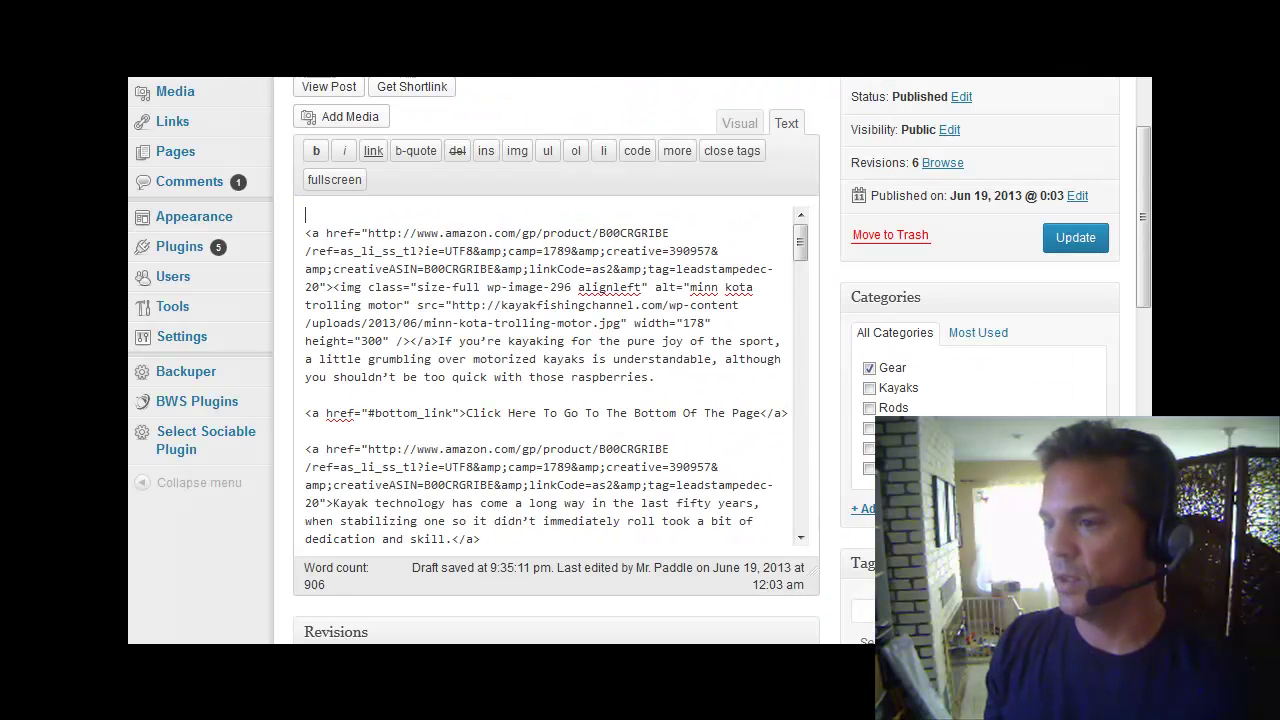
key(alt+Tab)
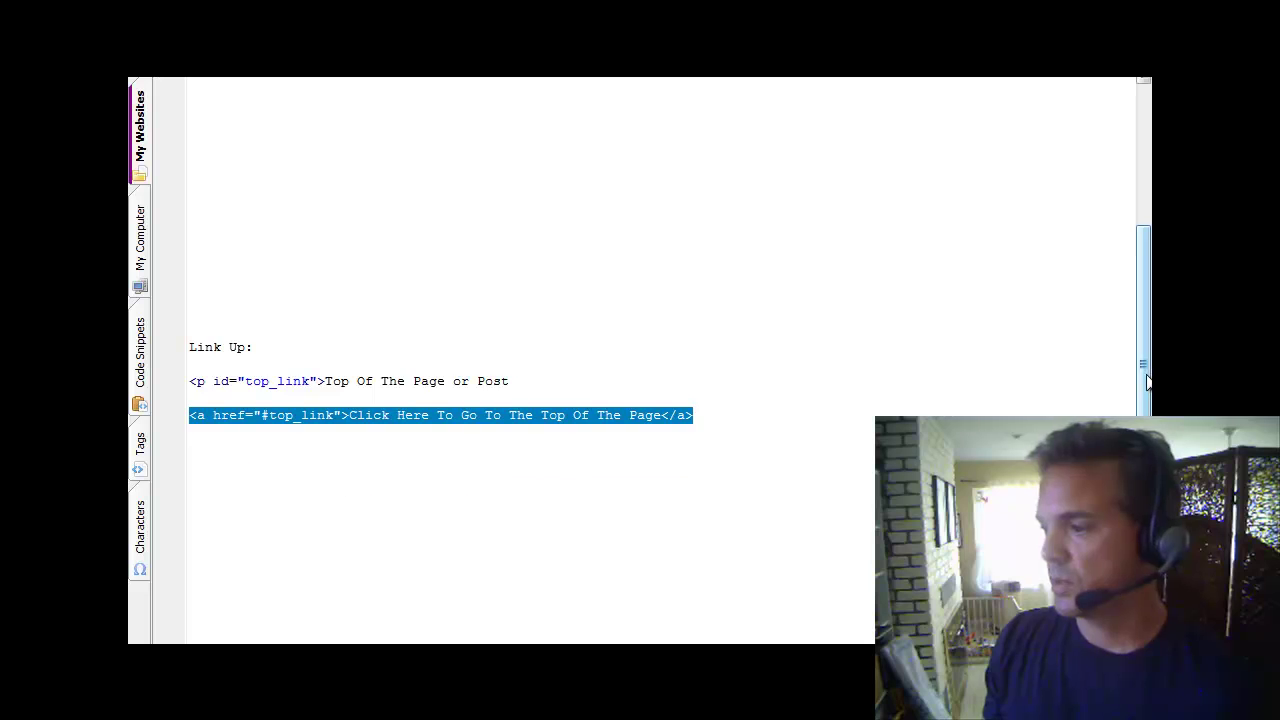
scroll(1147, 380, up, 5)
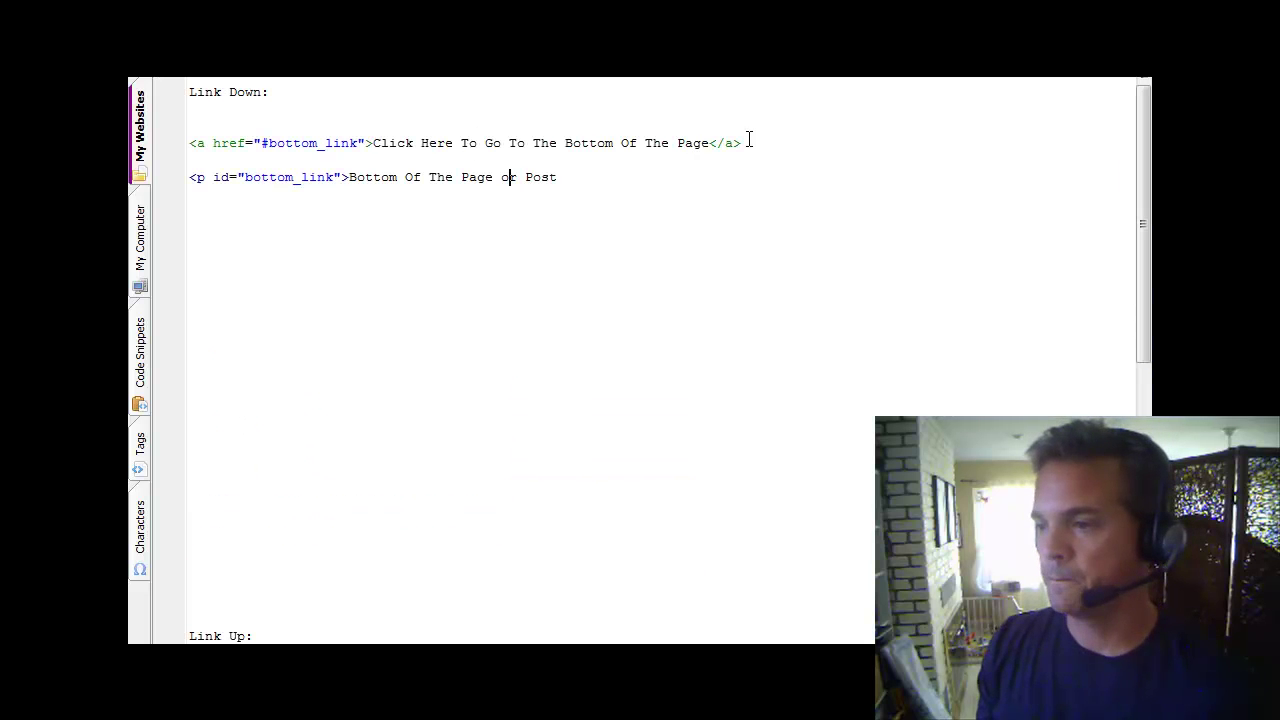
drag(749, 140, 376, 155)
click(212, 148)
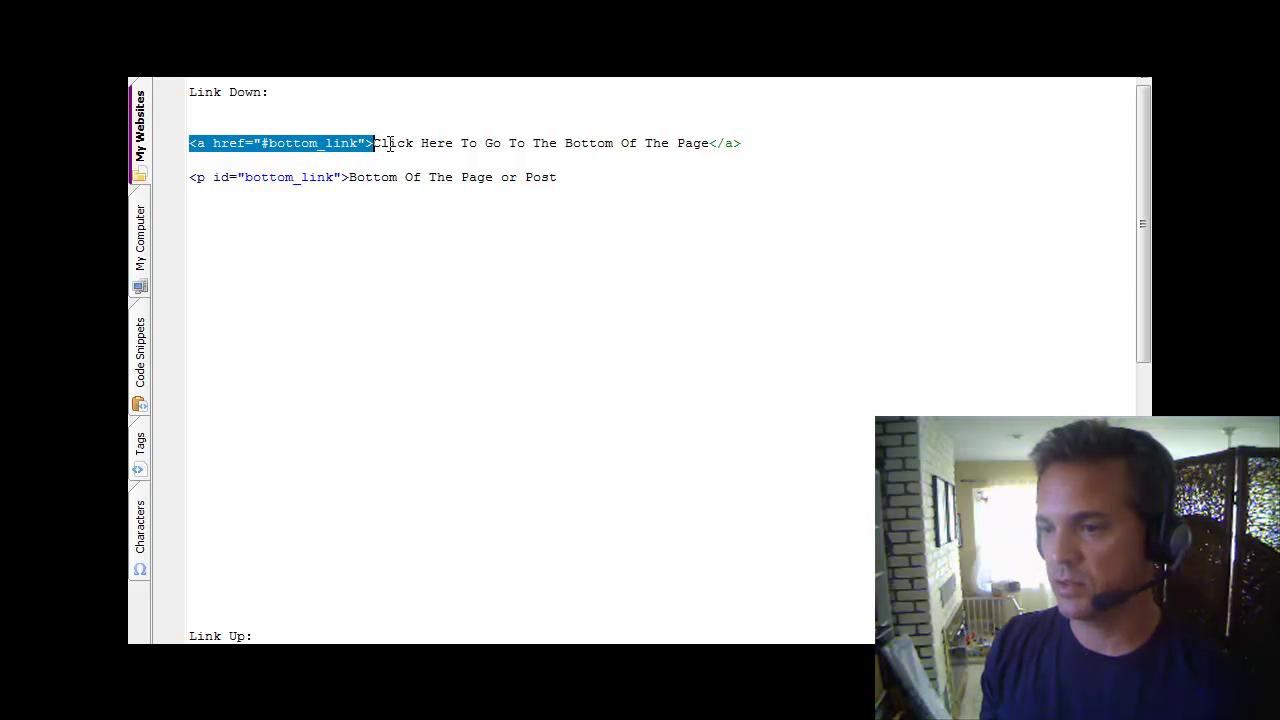
click(382, 143)
drag(375, 143, 709, 142)
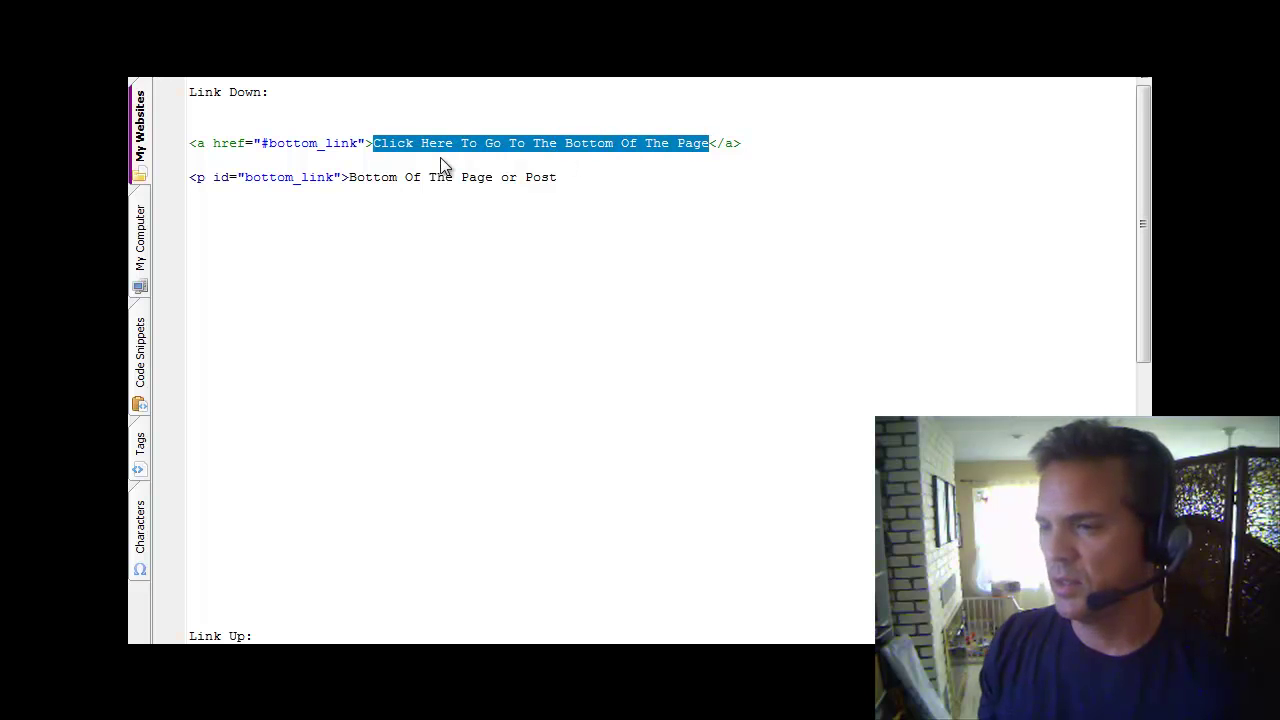
click(714, 143)
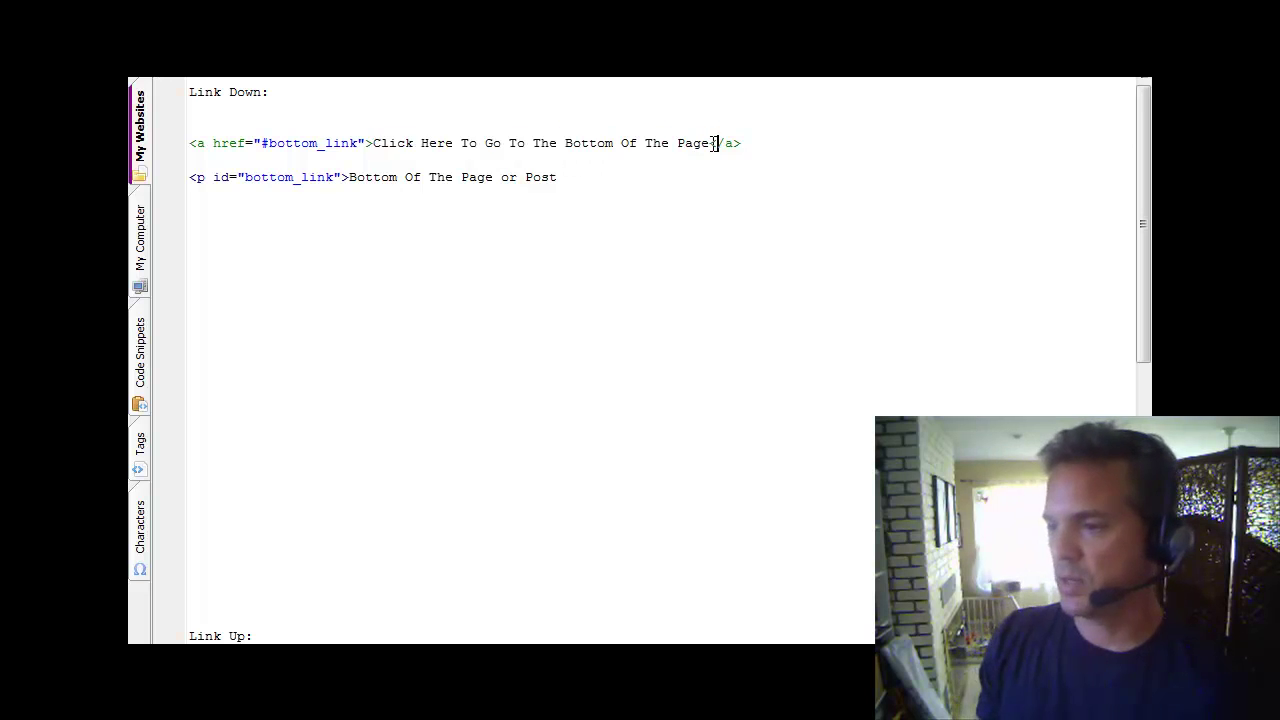
Step: Copy the whole #bottom_link anchor line from the Link Down notes and paste it into the first line of the trolling motors post's HTML
drag(711, 143, 190, 148)
click(727, 145)
right_click(213, 148)
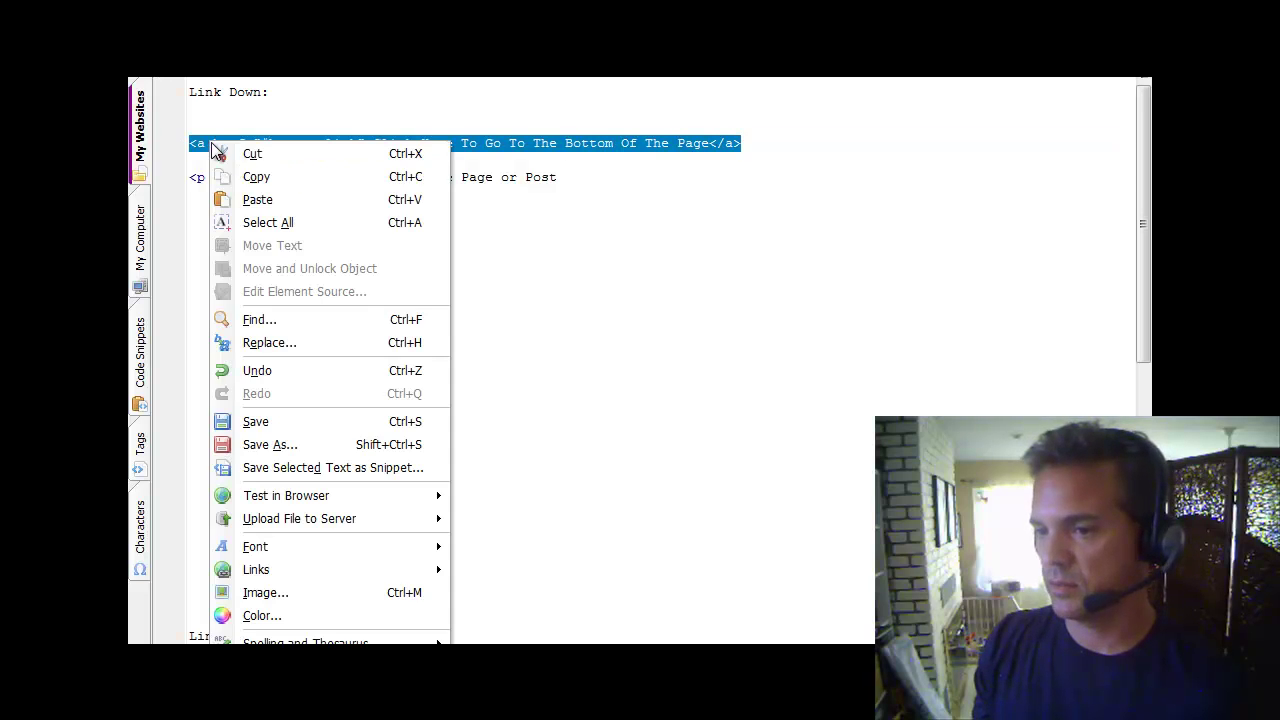
click(251, 174)
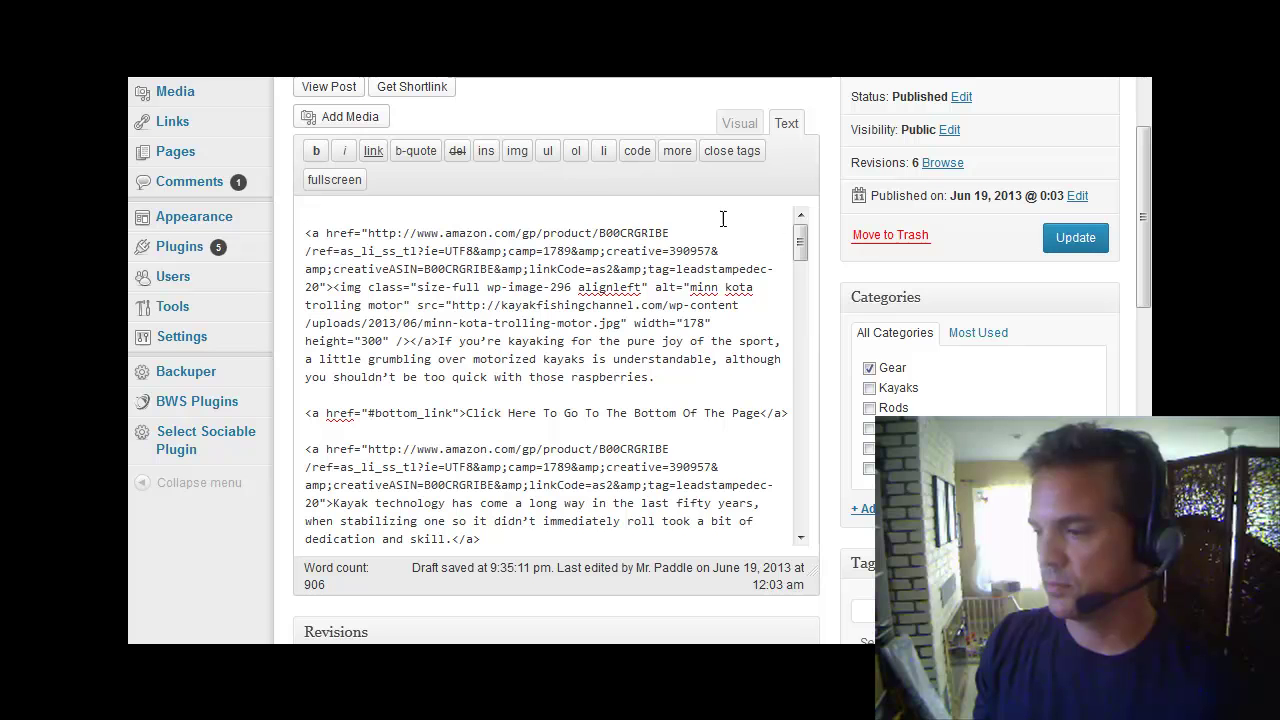
right_click(655, 213)
click(694, 297)
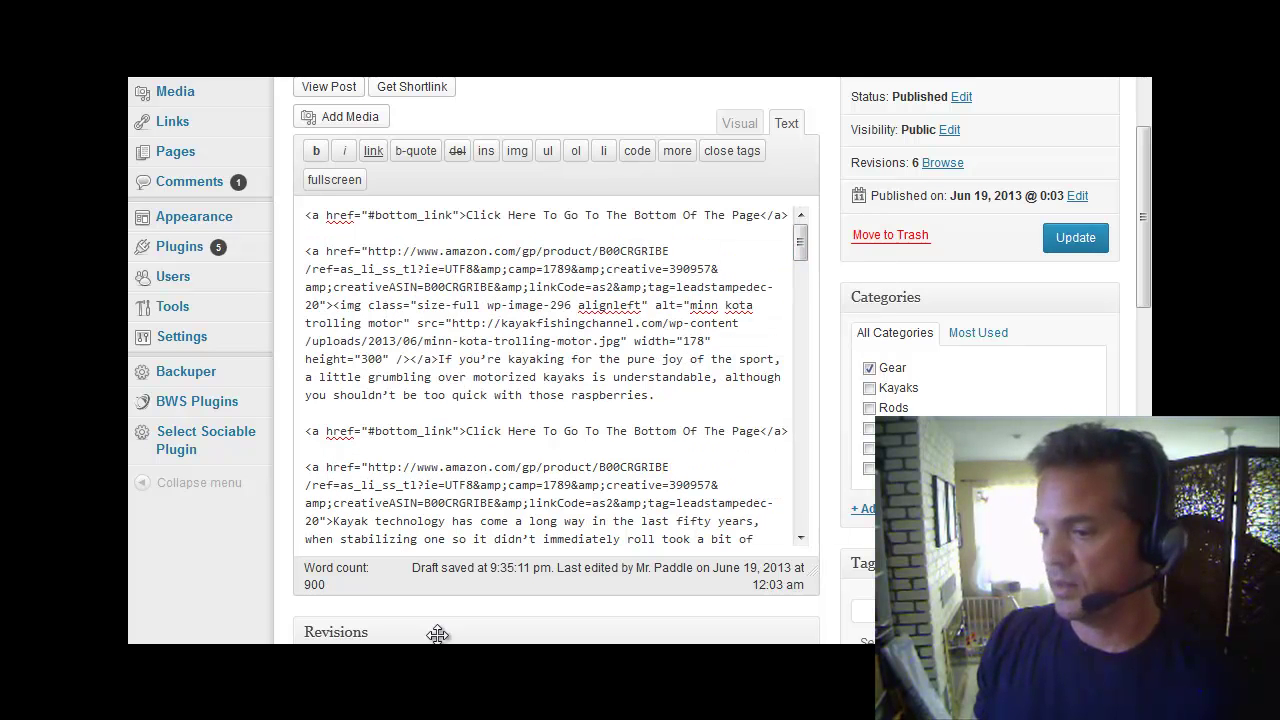
Step: Switch to the code editor and compare the paragraph's bottom_link id with the #bottom_link target in the anchor line
key(alt+Tab)
drag(562, 180, 157, 178)
right_click(268, 177)
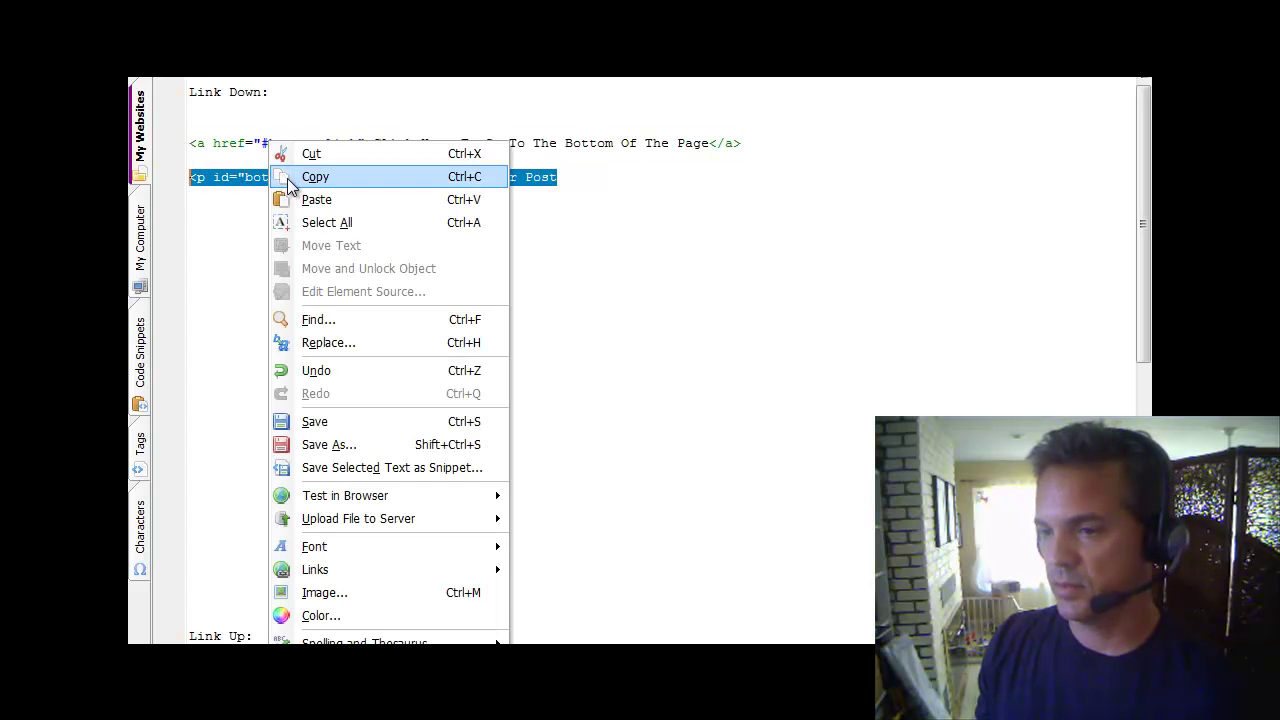
click(200, 163)
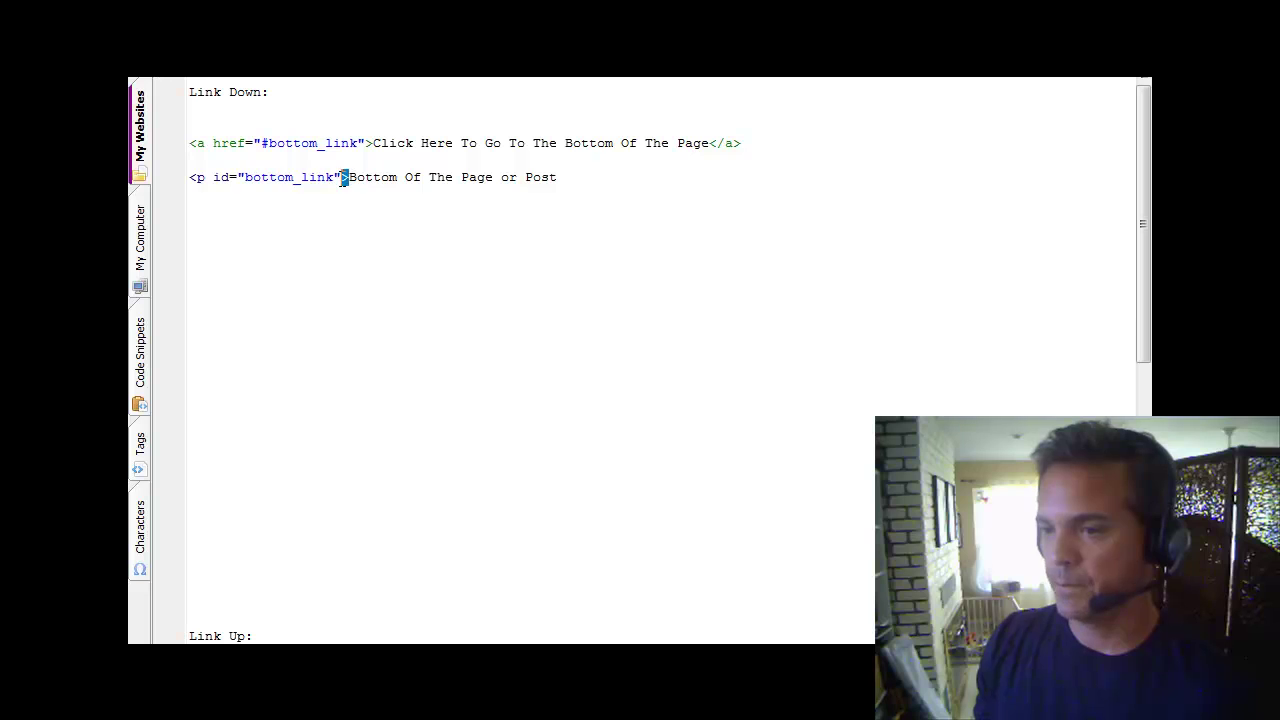
drag(346, 177, 171, 178)
click(343, 167)
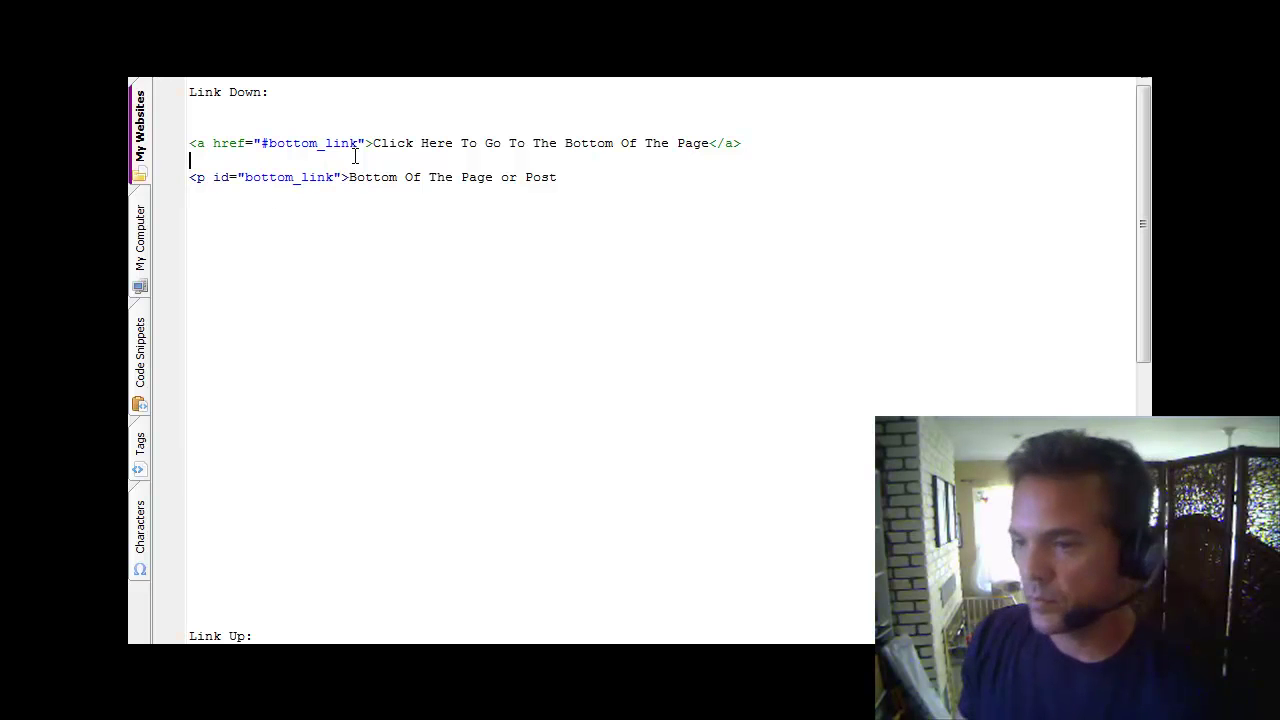
drag(357, 143, 262, 143)
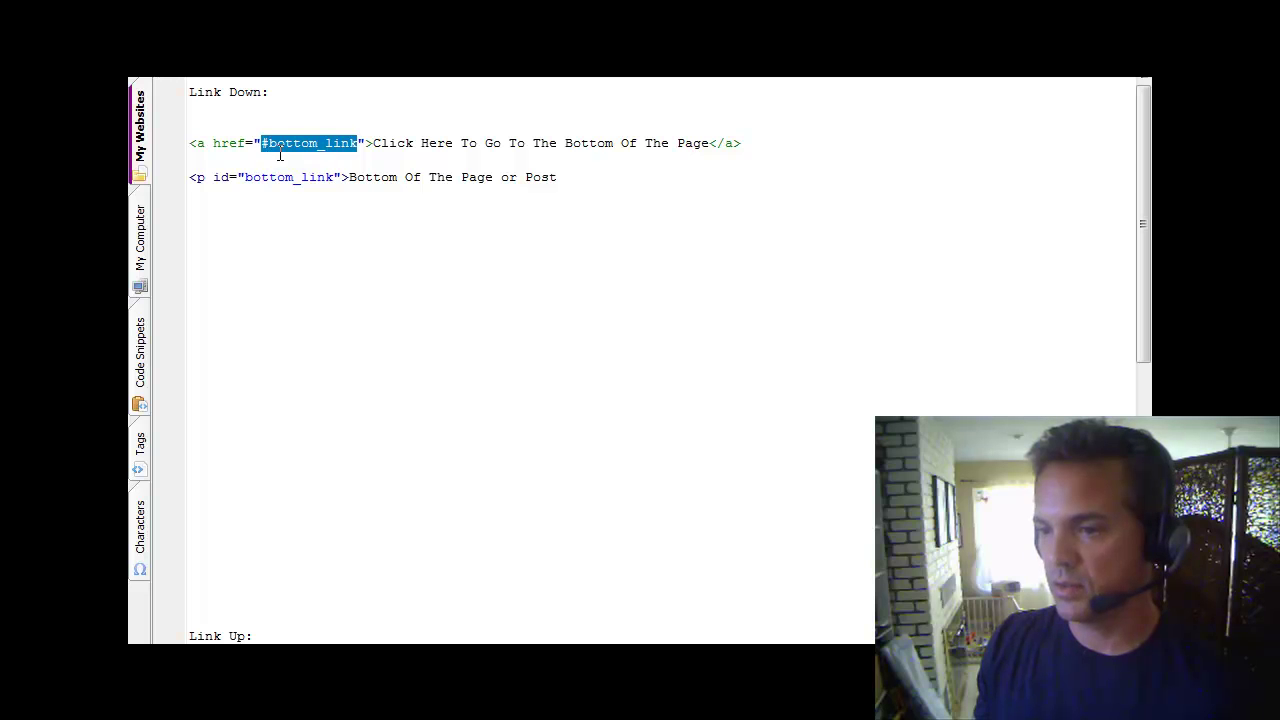
click(263, 150)
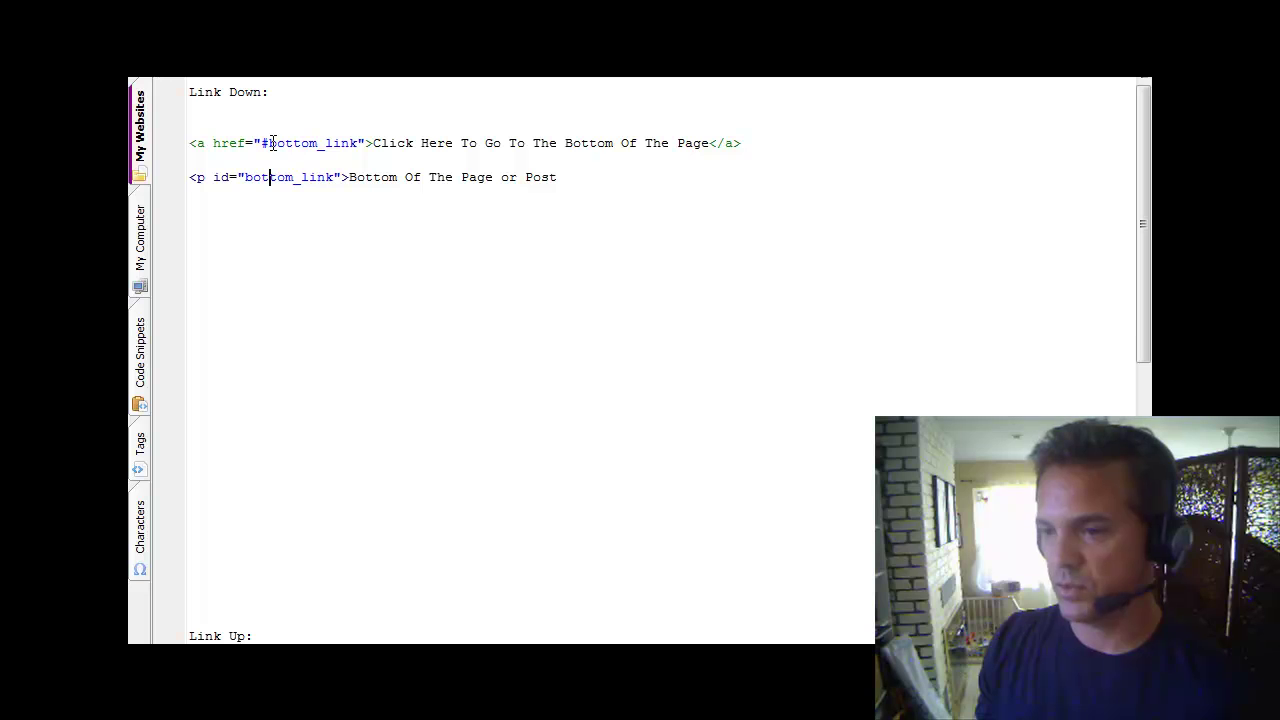
drag(269, 145, 350, 141)
click(314, 164)
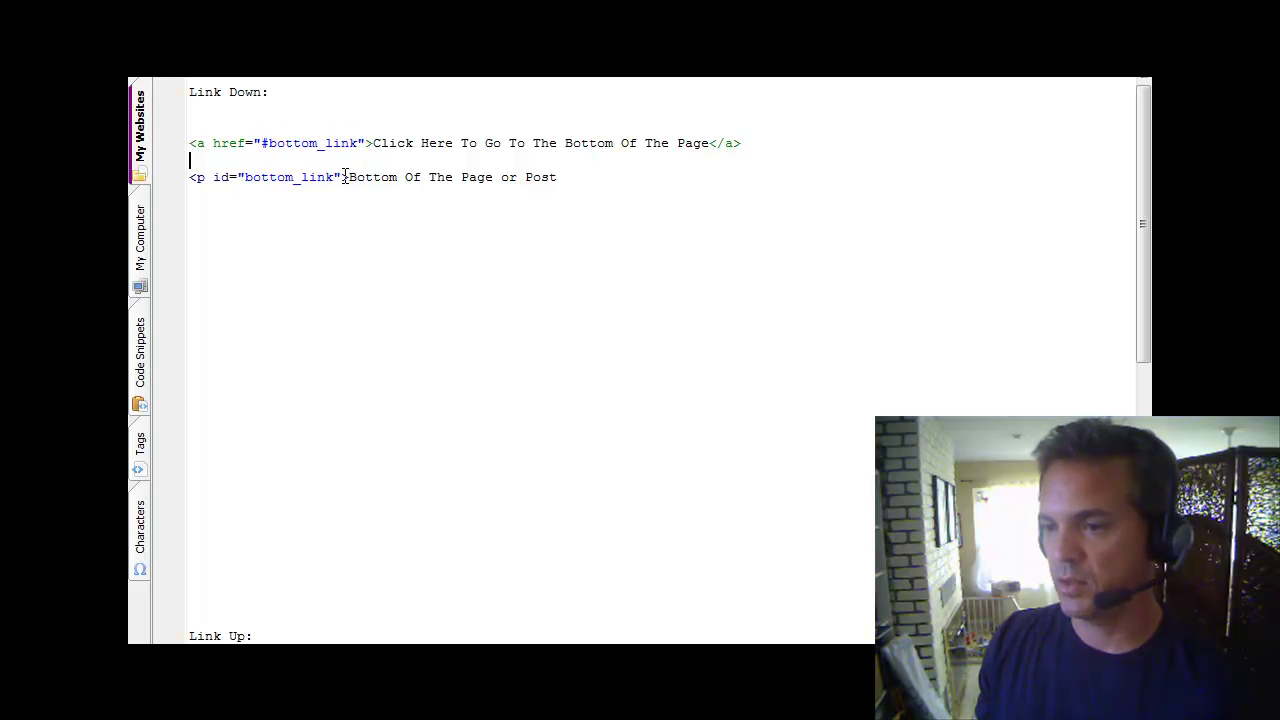
drag(344, 177, 195, 183)
click(403, 181)
Step: Copy the line <p id="bottom_link">Bottom Of The Page or Post from the Link Down notes
drag(566, 179, 154, 178)
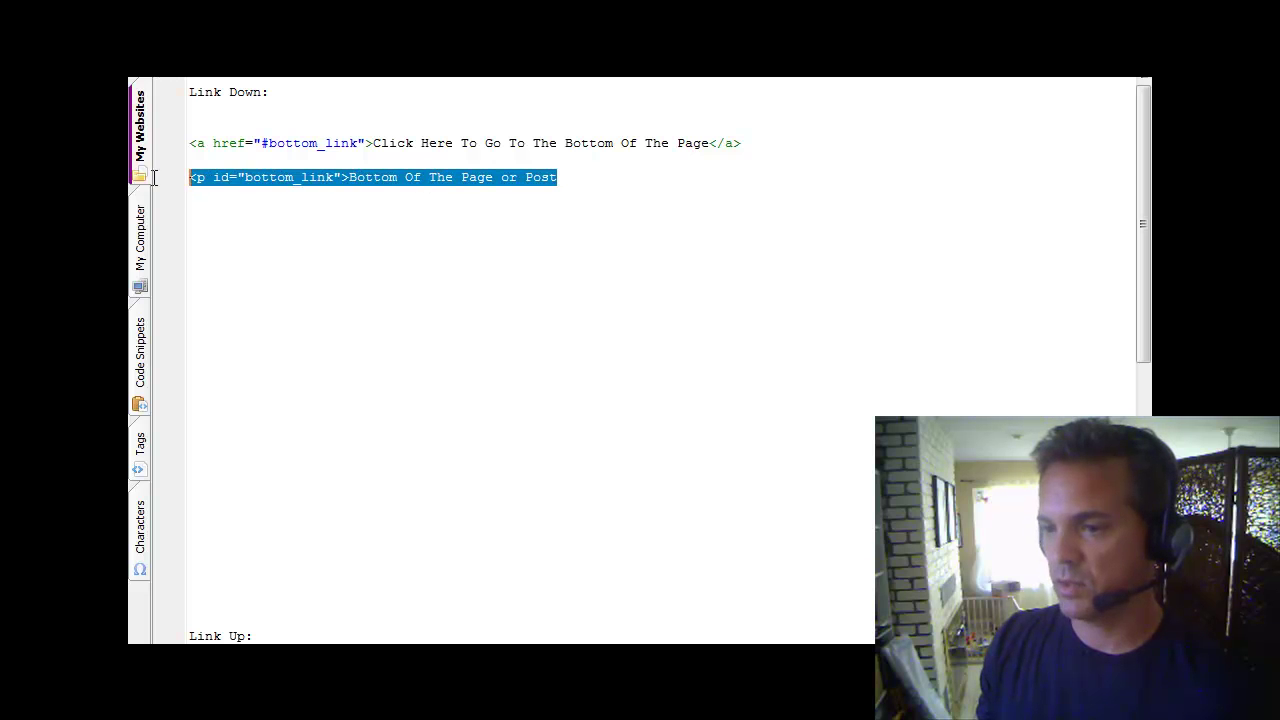
right_click(501, 178)
click(522, 175)
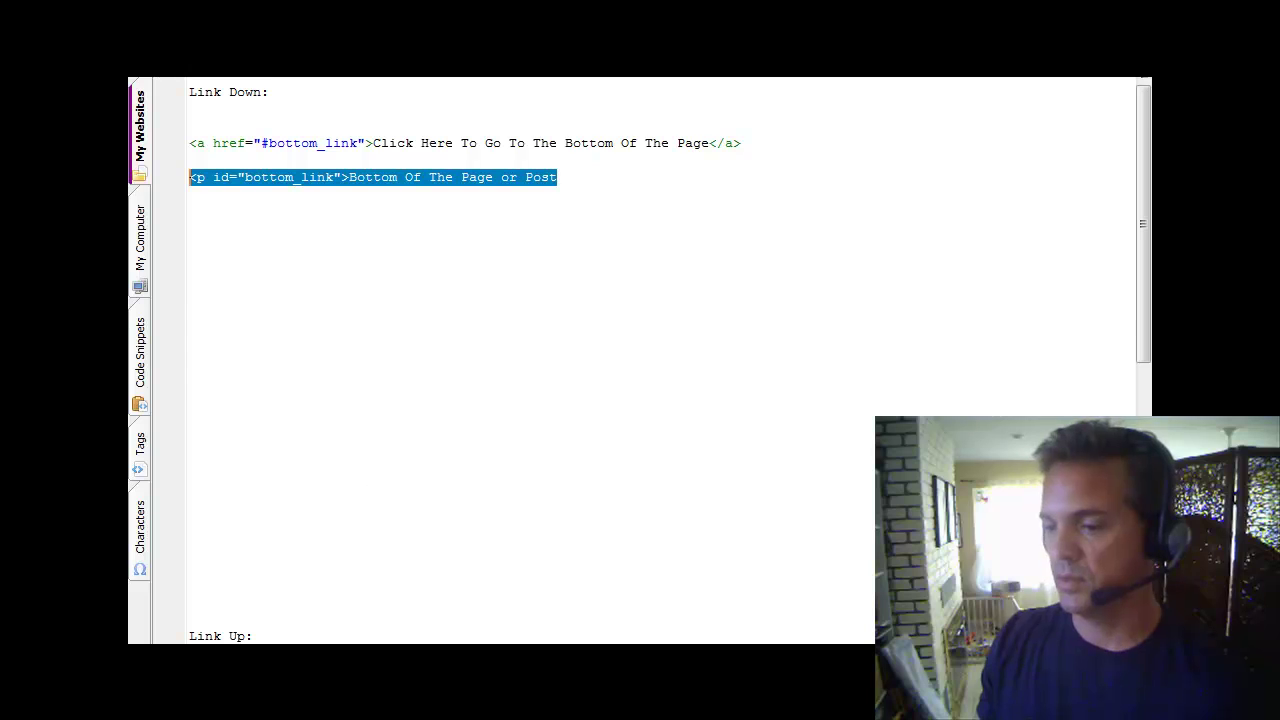
Step: In the WordPress post's HTML, replace the trailing &nbsp; with blank lines and paste the copied bottom_link paragraph line at the end
key(alt+Tab)
scroll(560, 470, down, 15)
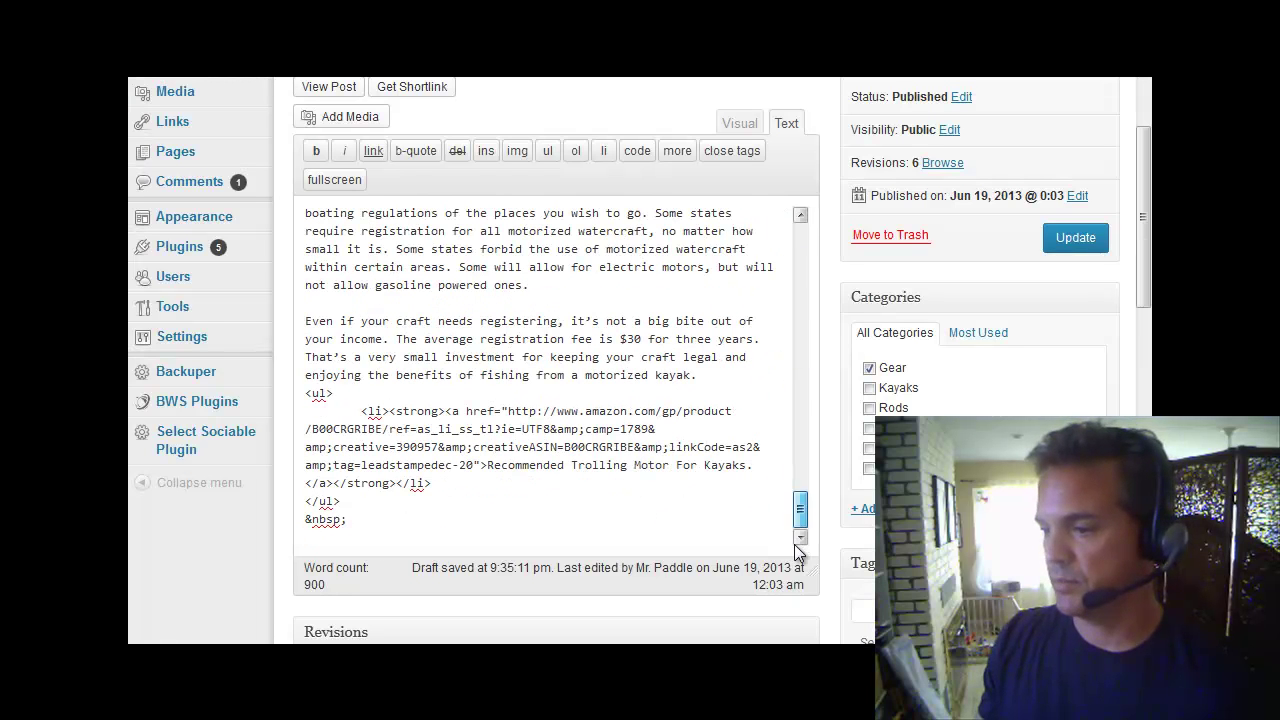
drag(394, 519, 284, 520)
key(Return)
key(Return)
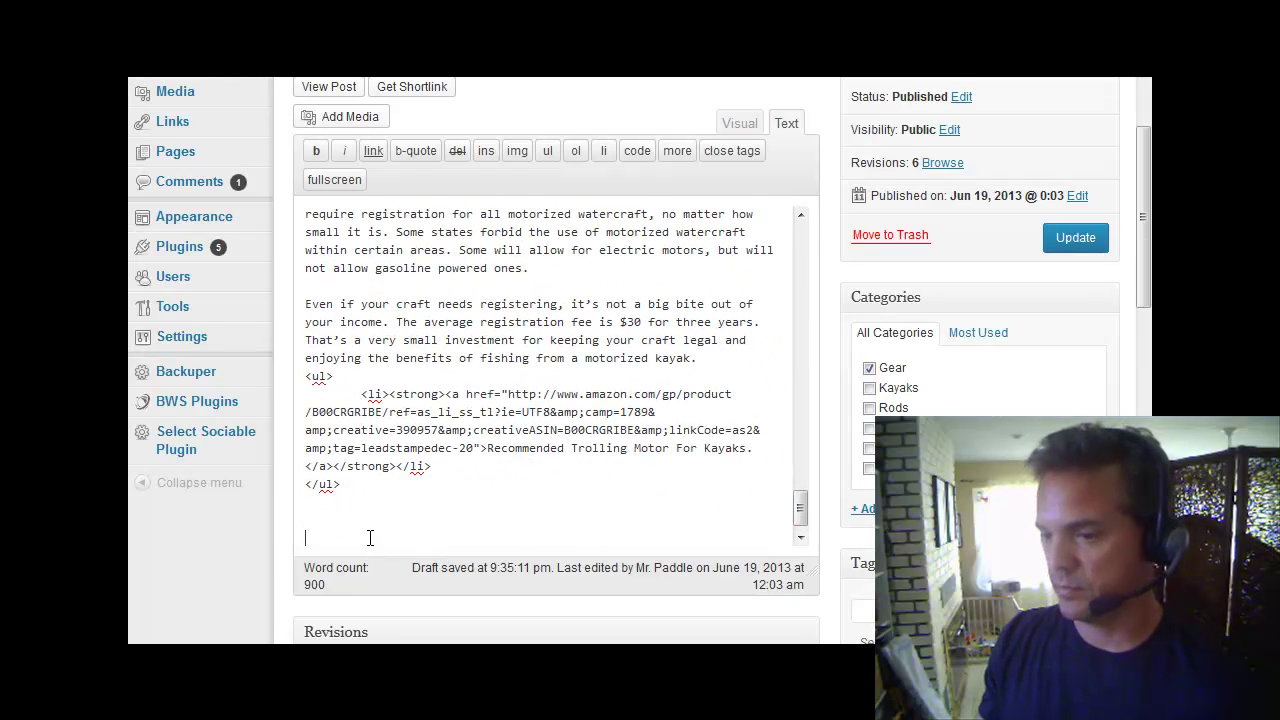
right_click(369, 534)
click(430, 297)
key(Return)
key(Return)
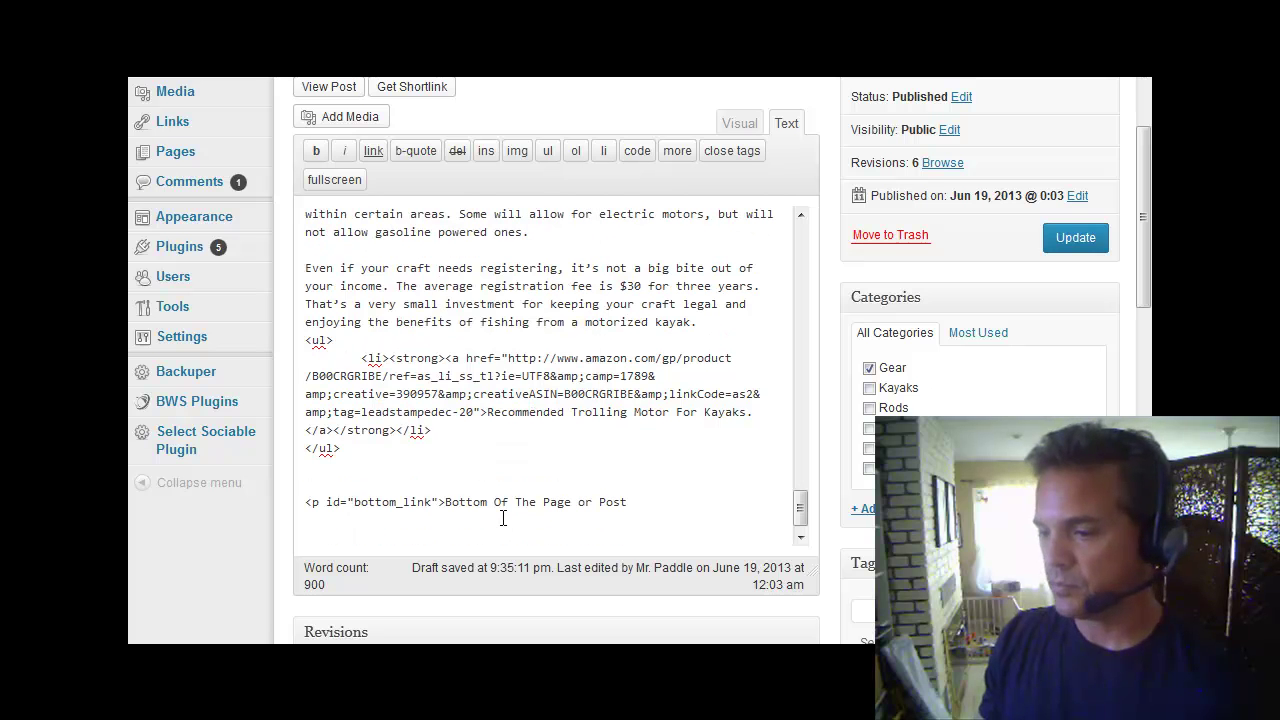
Step: Preview the post, test the "Click Here To Go To The Bottom Of The Page" link, and compare its target text with the bottom_link code
drag(1139, 204, 899, 172)
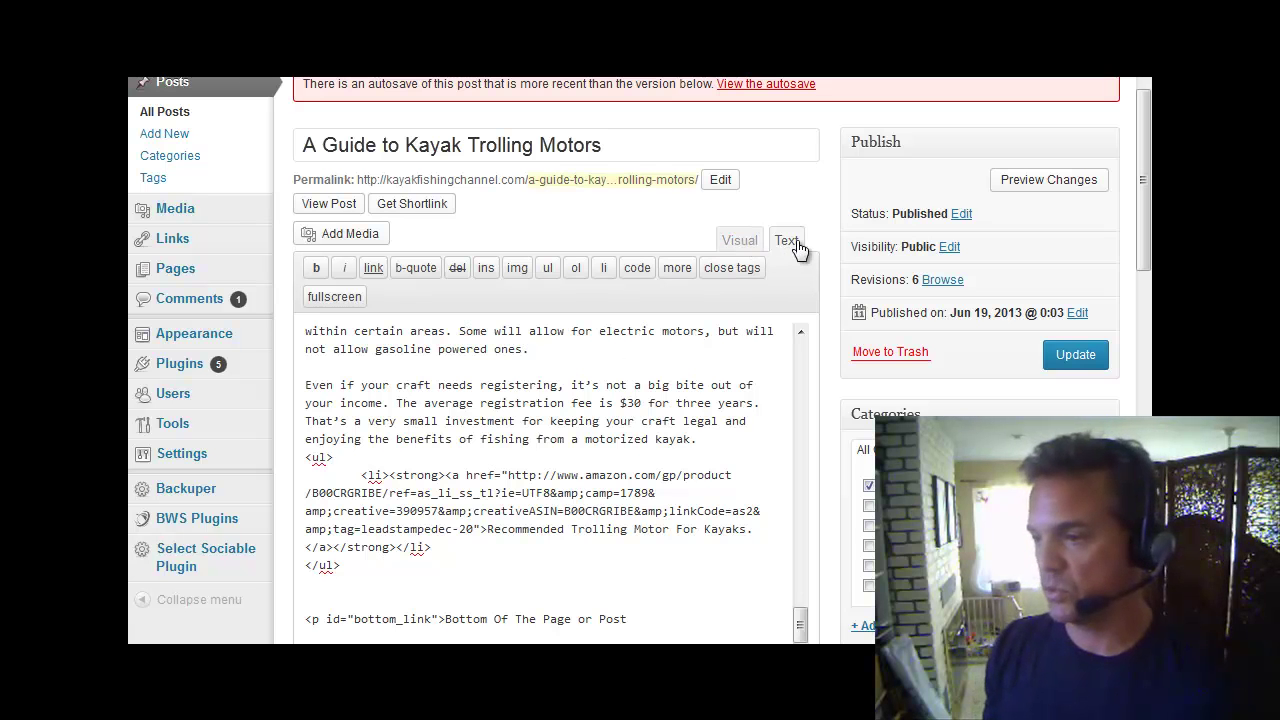
click(1000, 181)
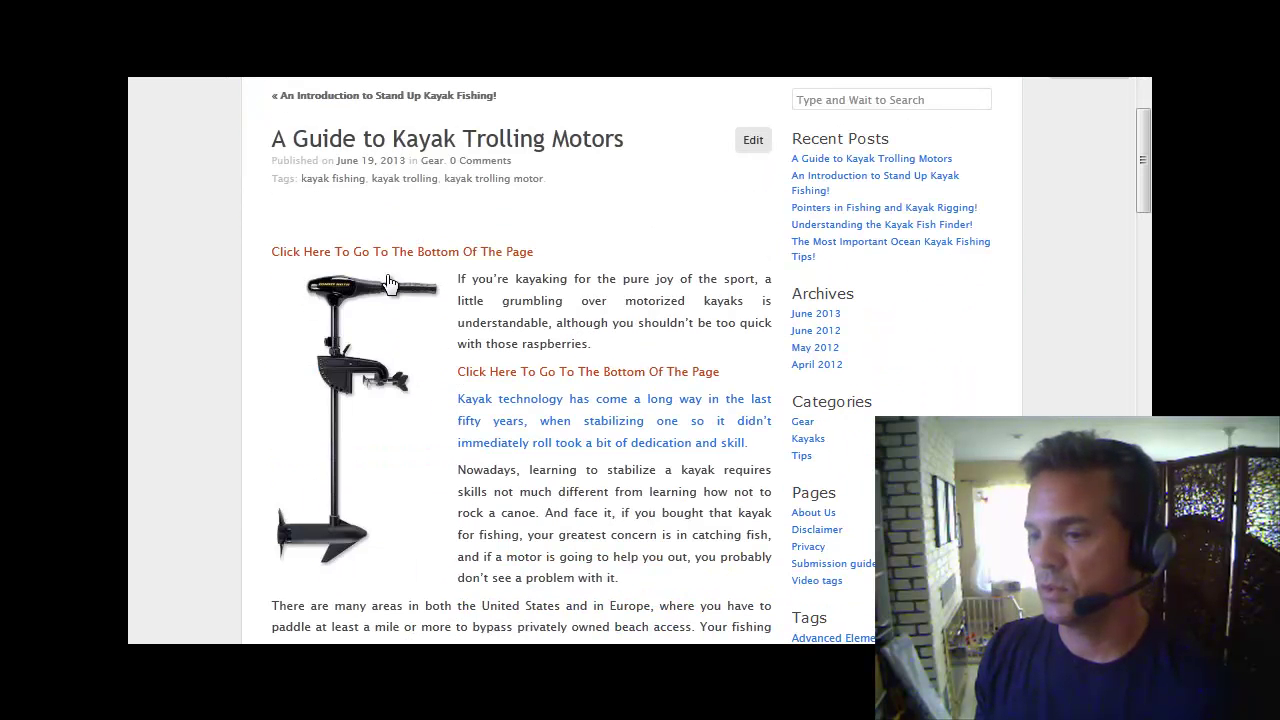
click(385, 258)
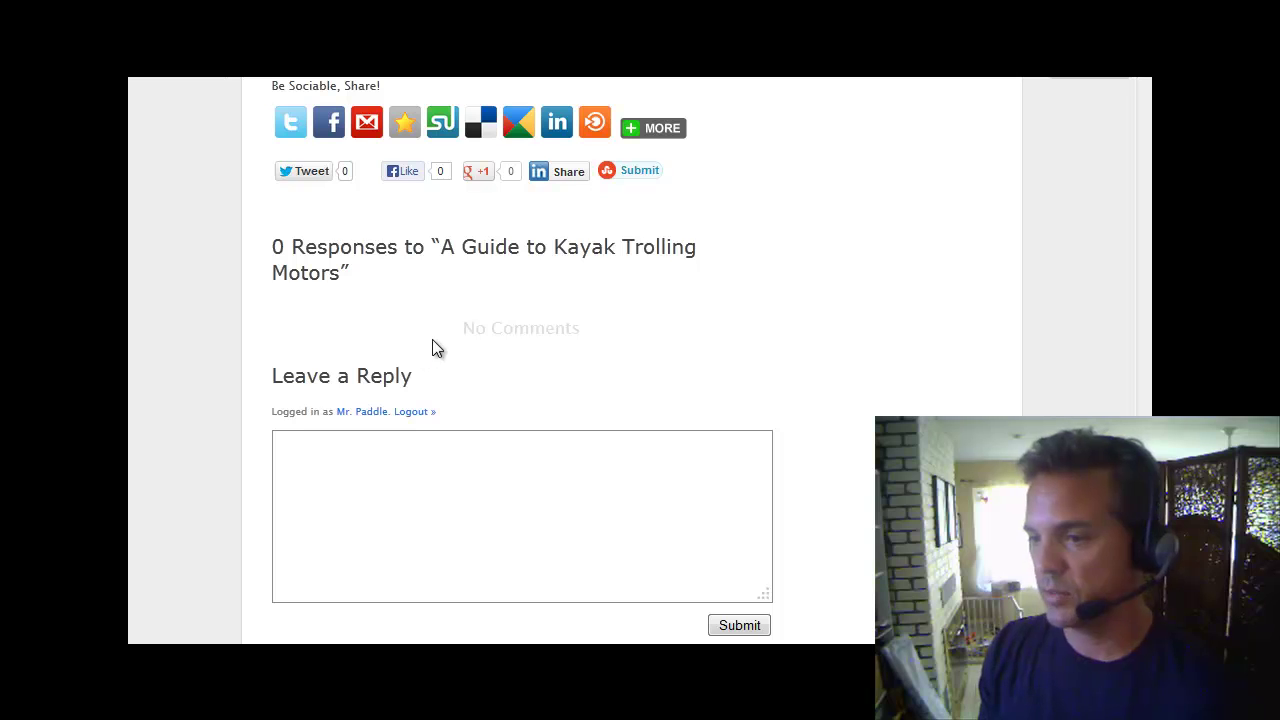
scroll(432, 339, up, 3)
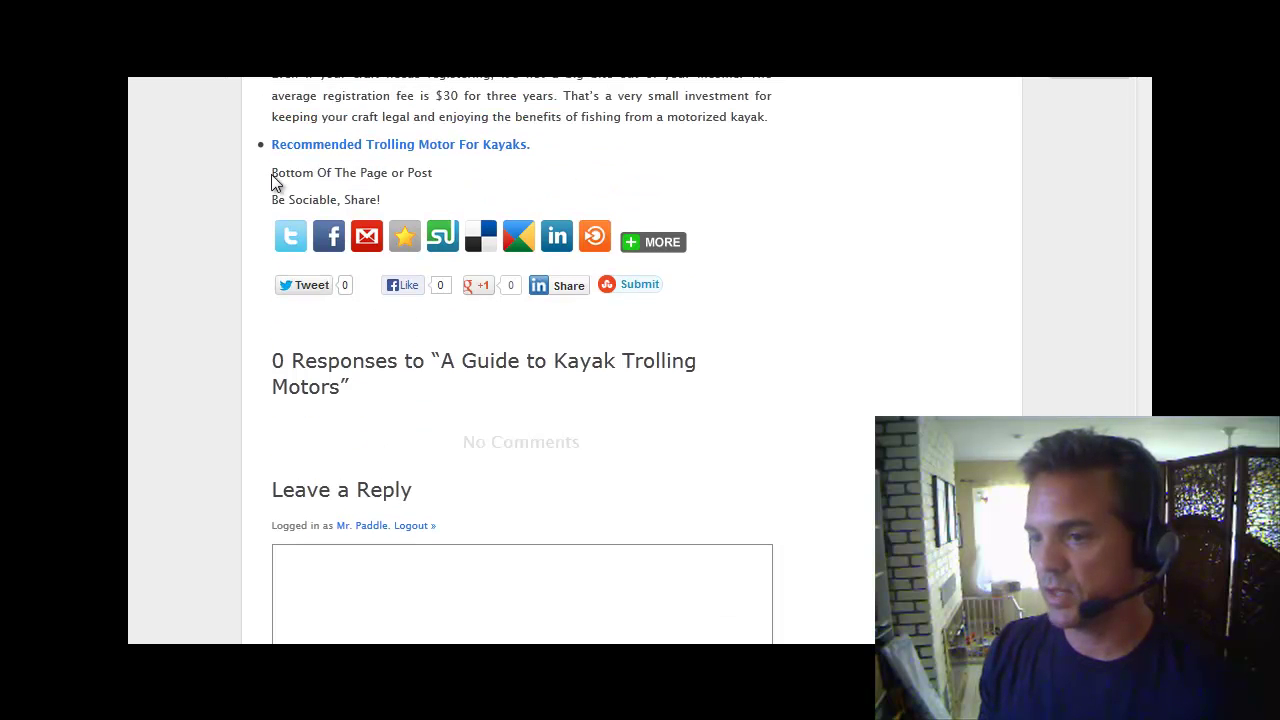
drag(271, 172, 435, 177)
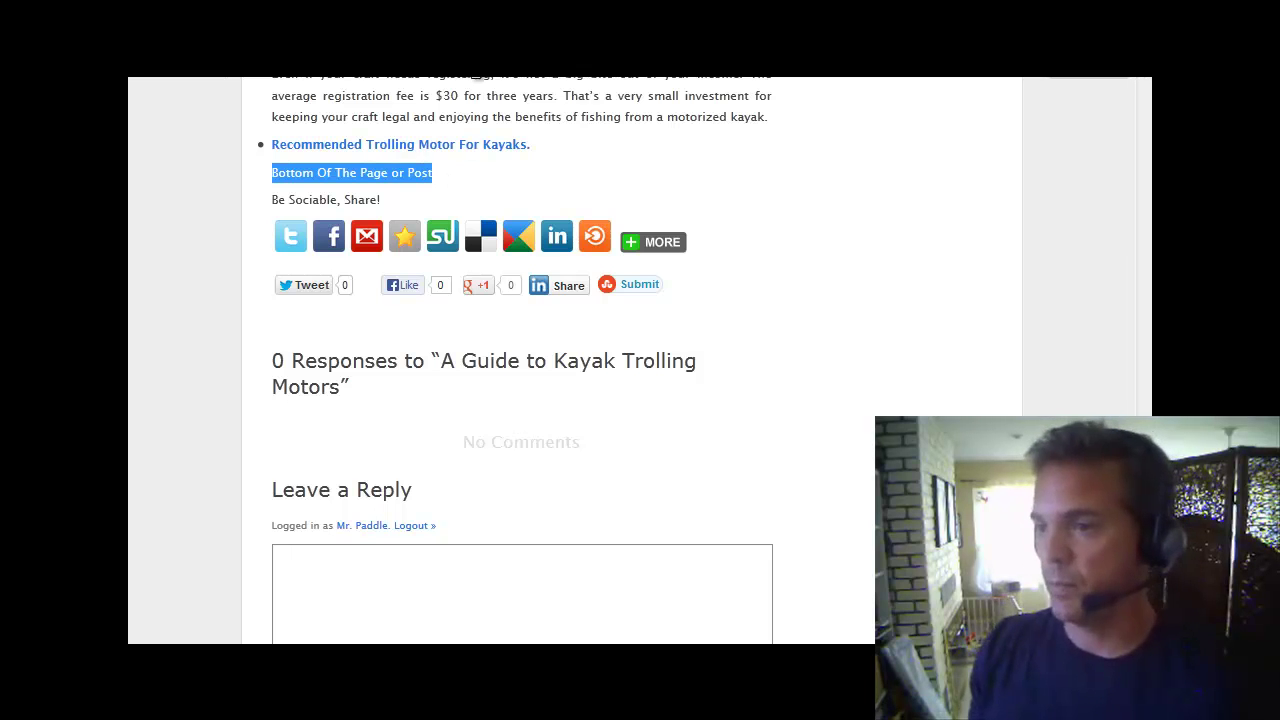
key(ctrl+shift+Tab)
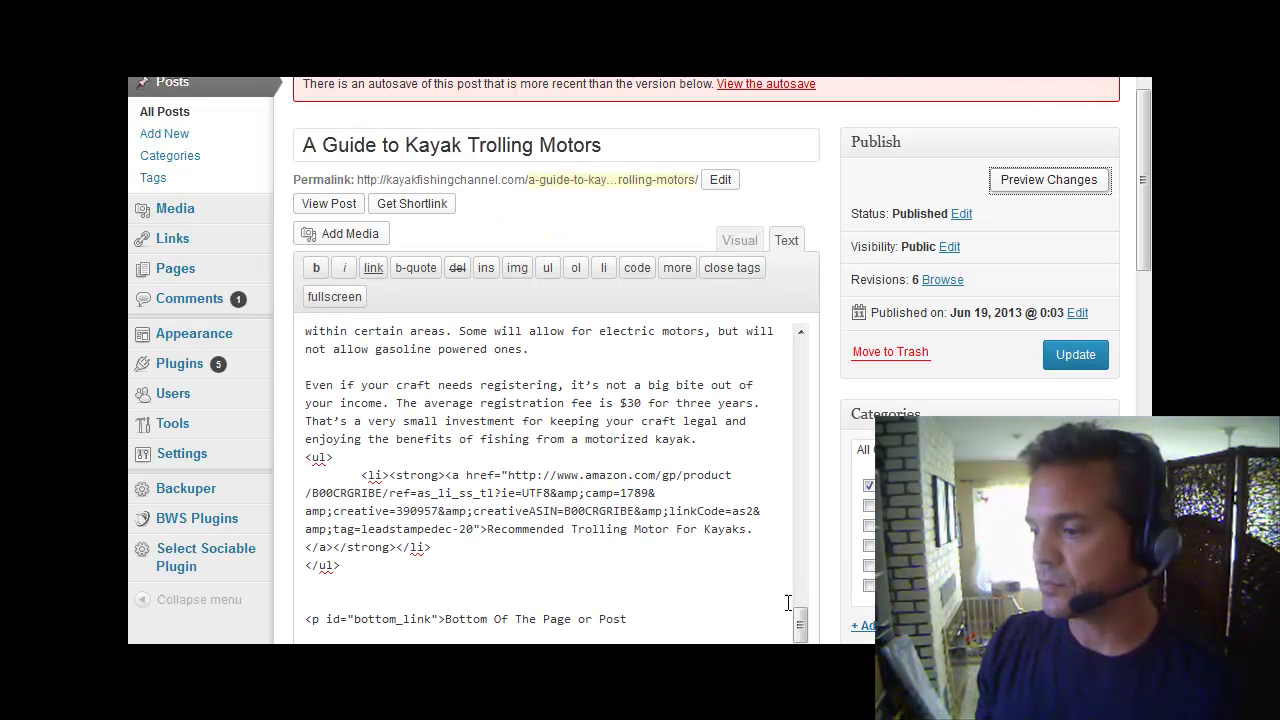
drag(628, 619, 290, 616)
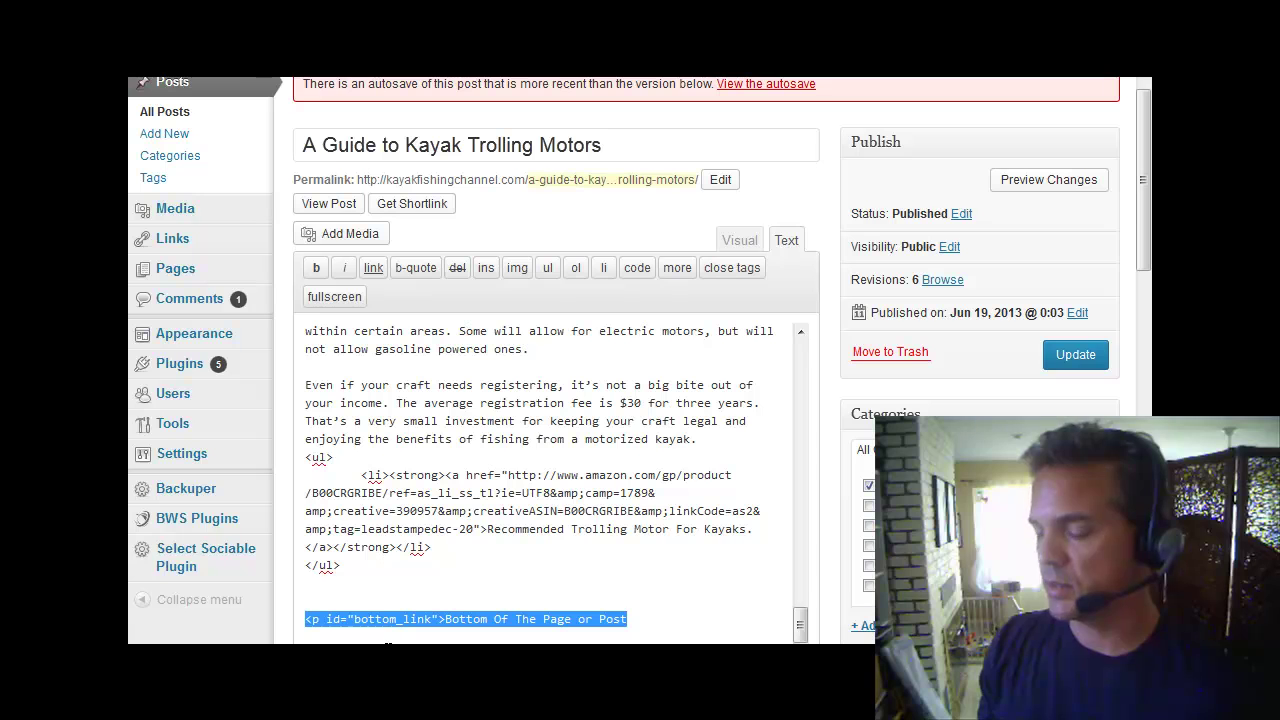
Step: Switch to the code editor and copy the #top_link "Click Here To Go To The Top Of The Page" anchor line from the Link Up notes
key(alt+Tab)
click(513, 345)
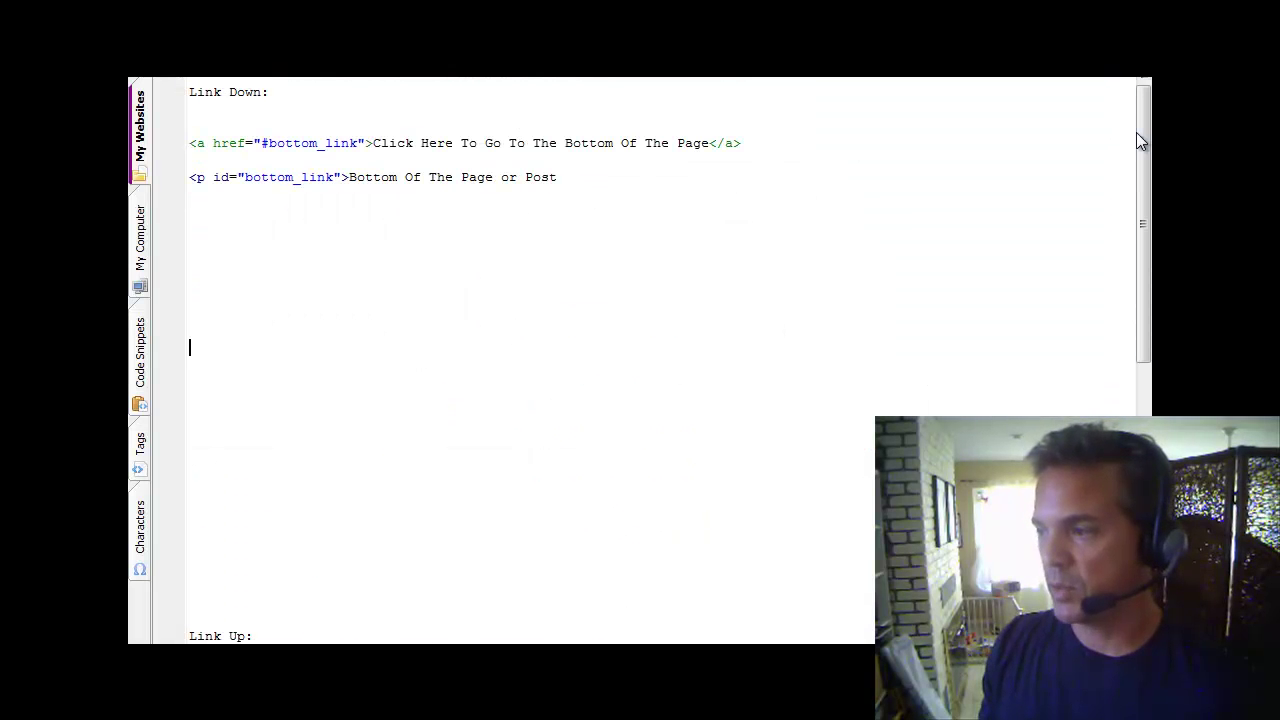
scroll(1141, 140, down, 7)
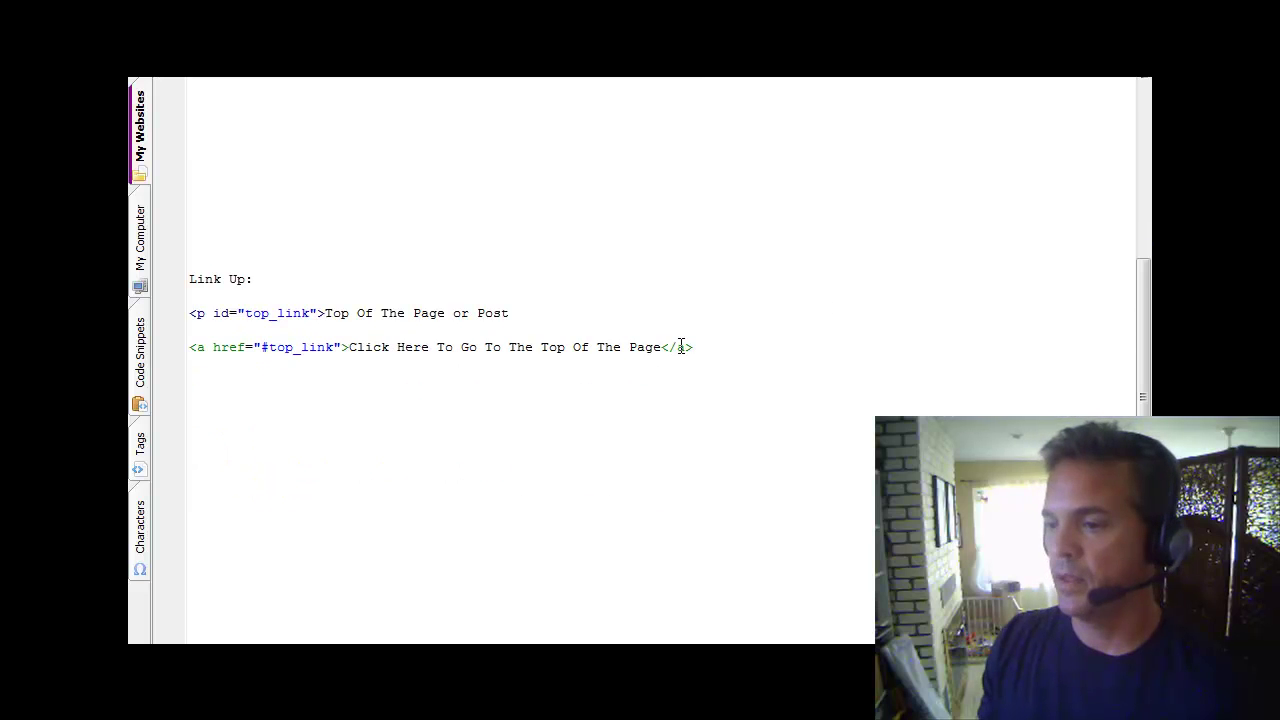
drag(710, 347, 200, 347)
right_click(200, 347)
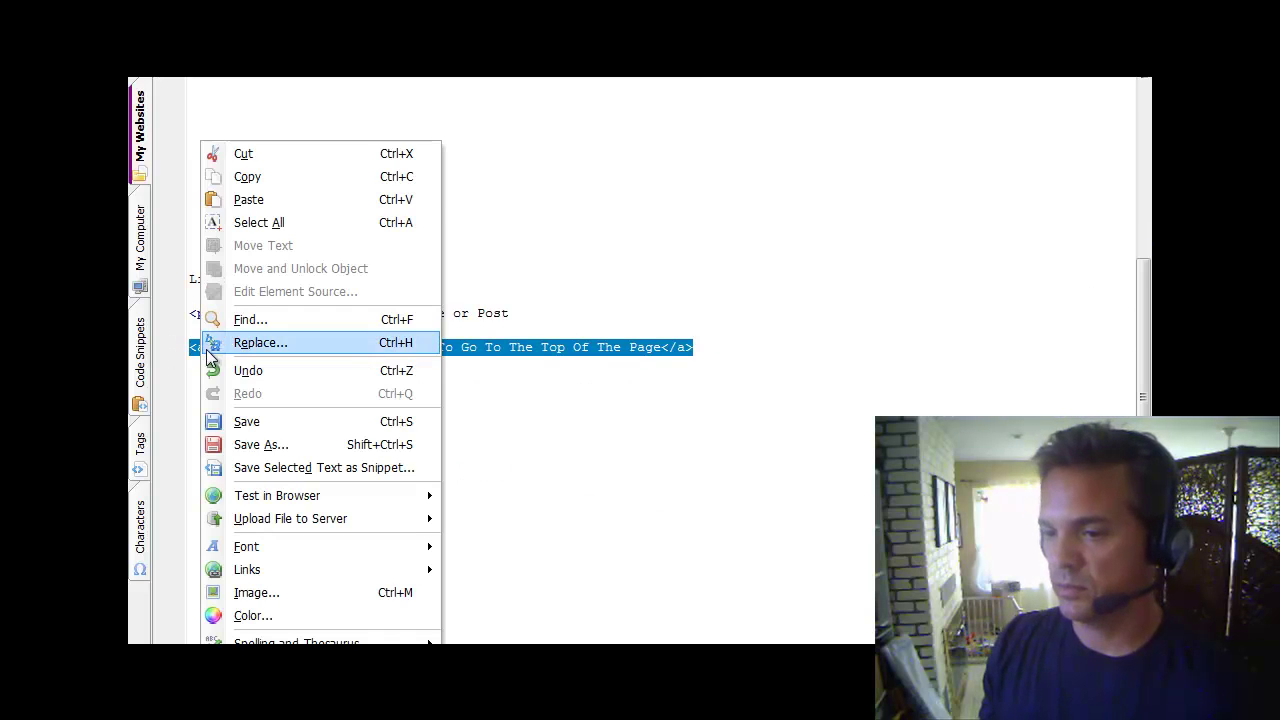
click(272, 176)
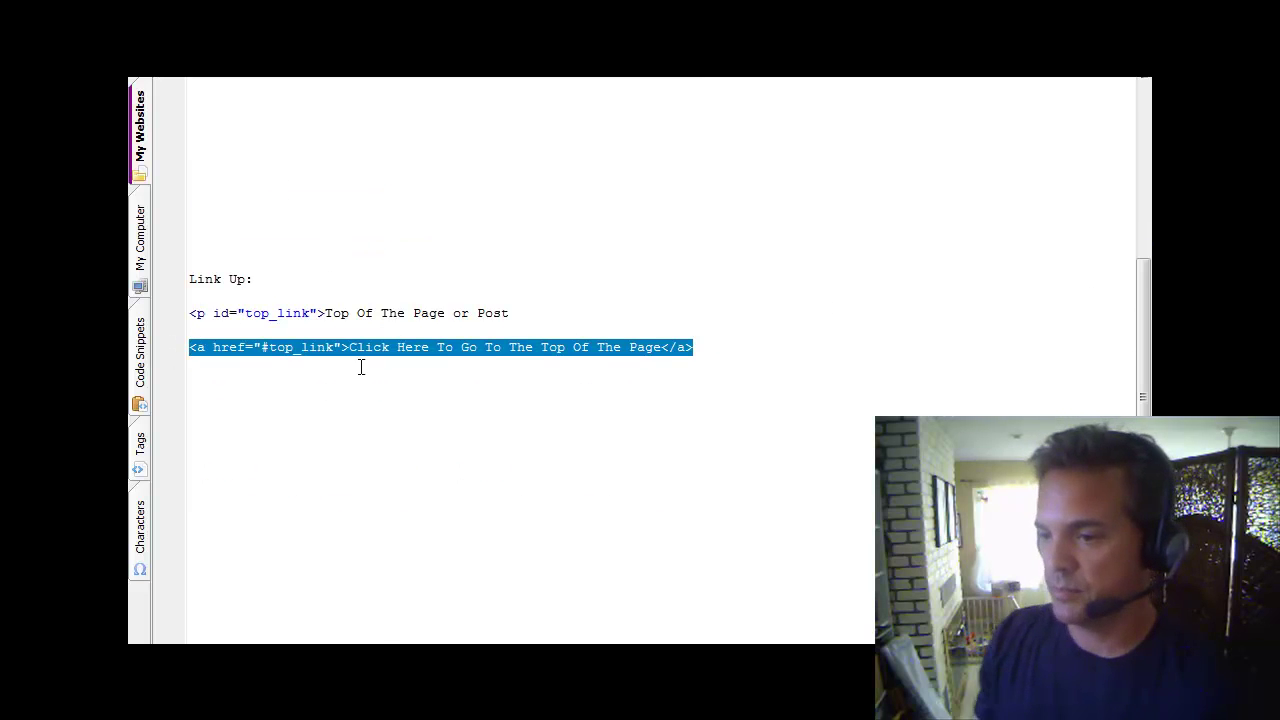
Step: Examine the # sign and top_link target in the Link Up anchor and compare them with the paragraph's id
click(267, 348)
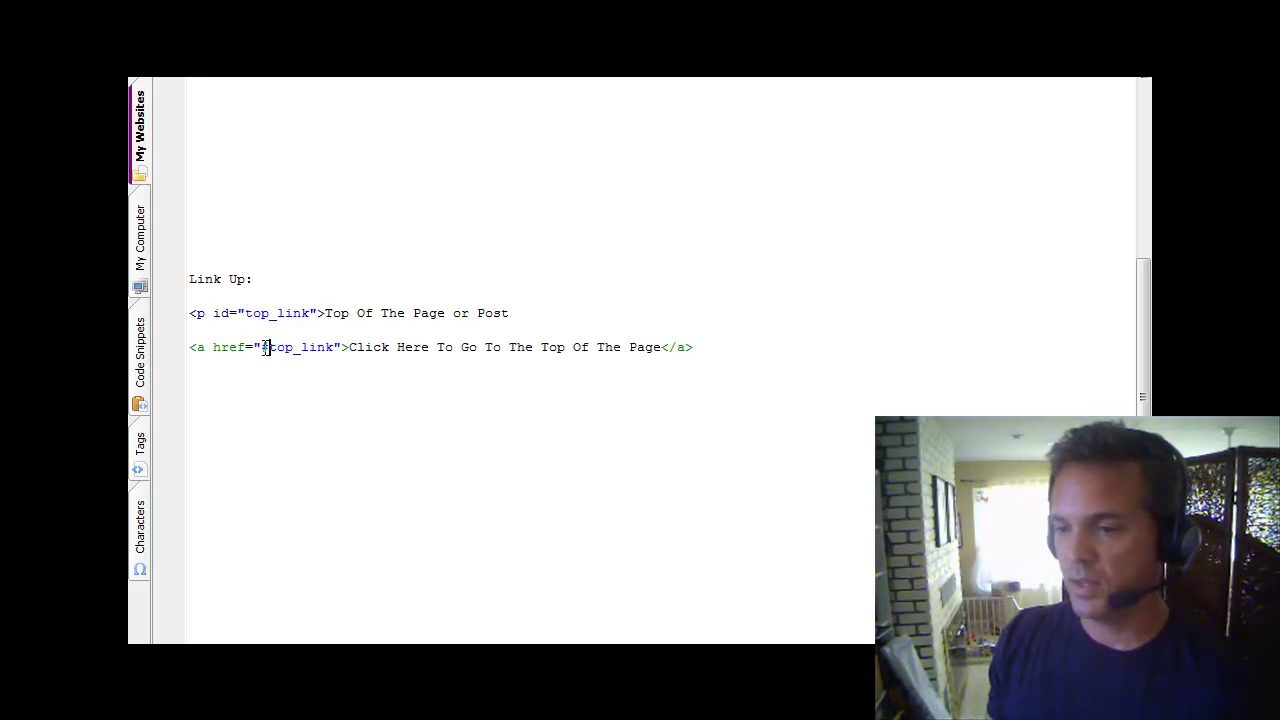
key(shift+Left)
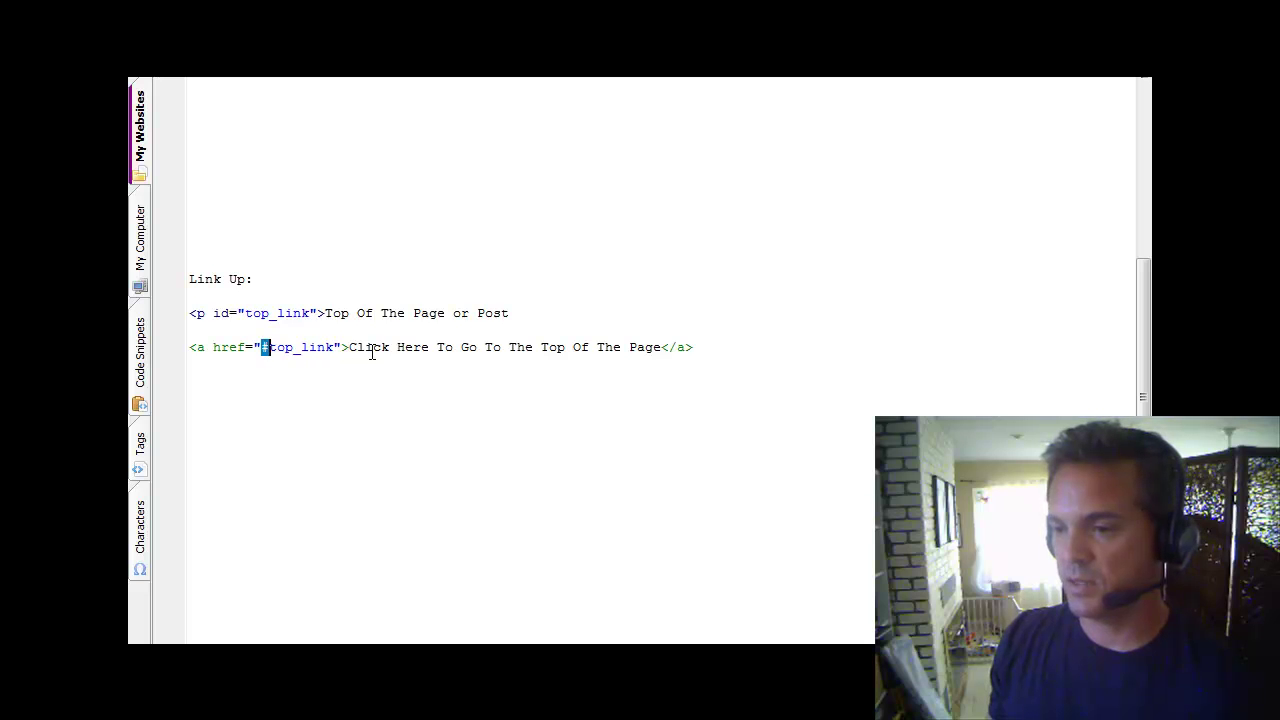
drag(268, 347, 329, 352)
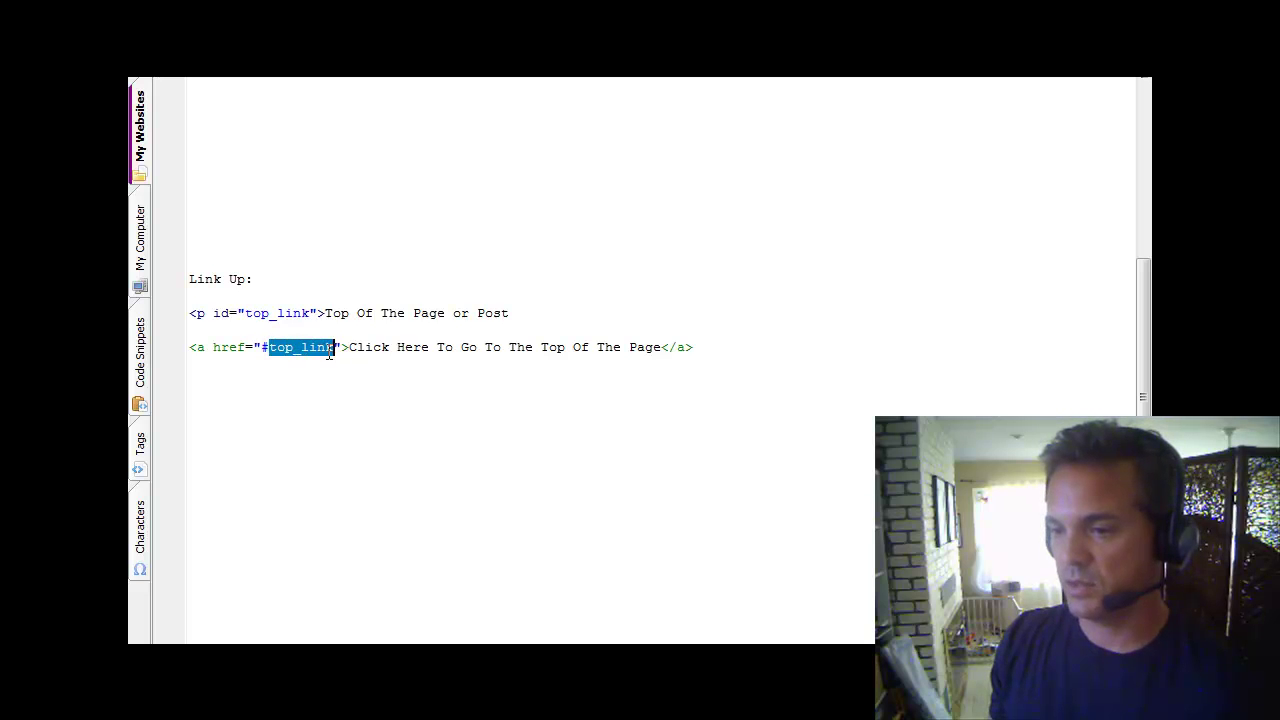
click(310, 314)
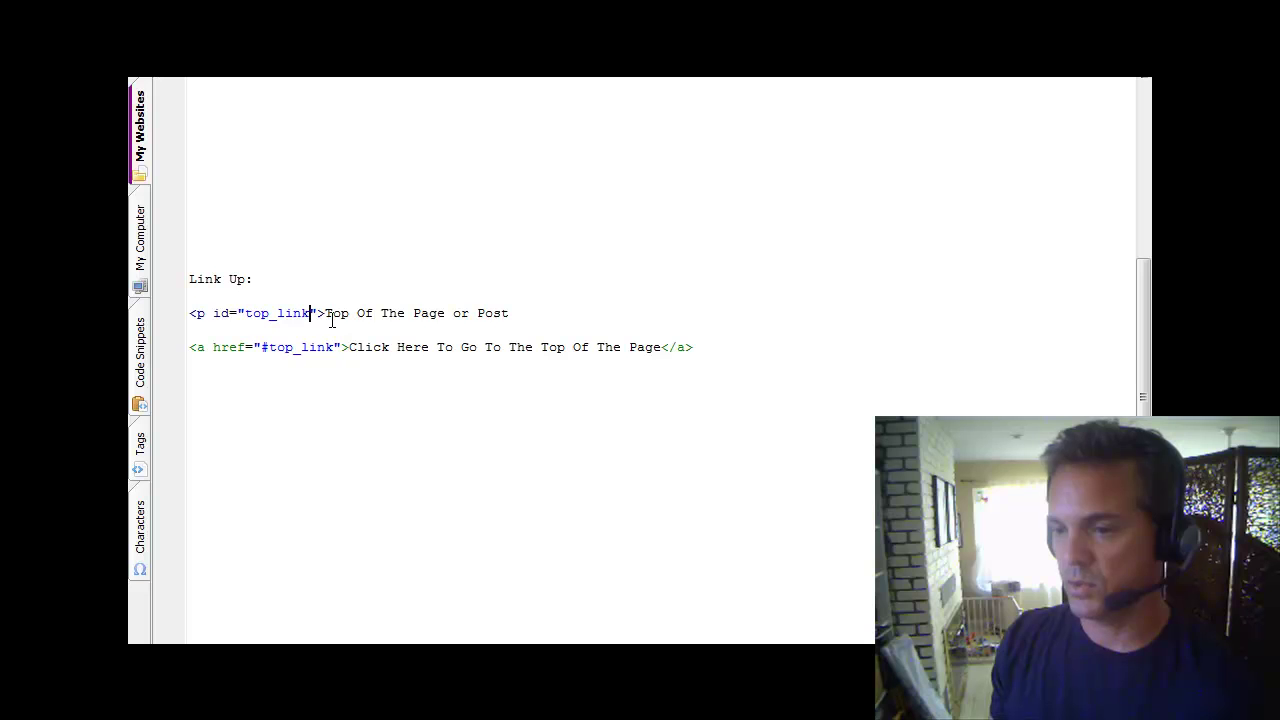
Step: Copy the full #top_link anchor line and paste it over the bottom_link paragraph at the end of the WordPress post
drag(190, 347, 678, 360)
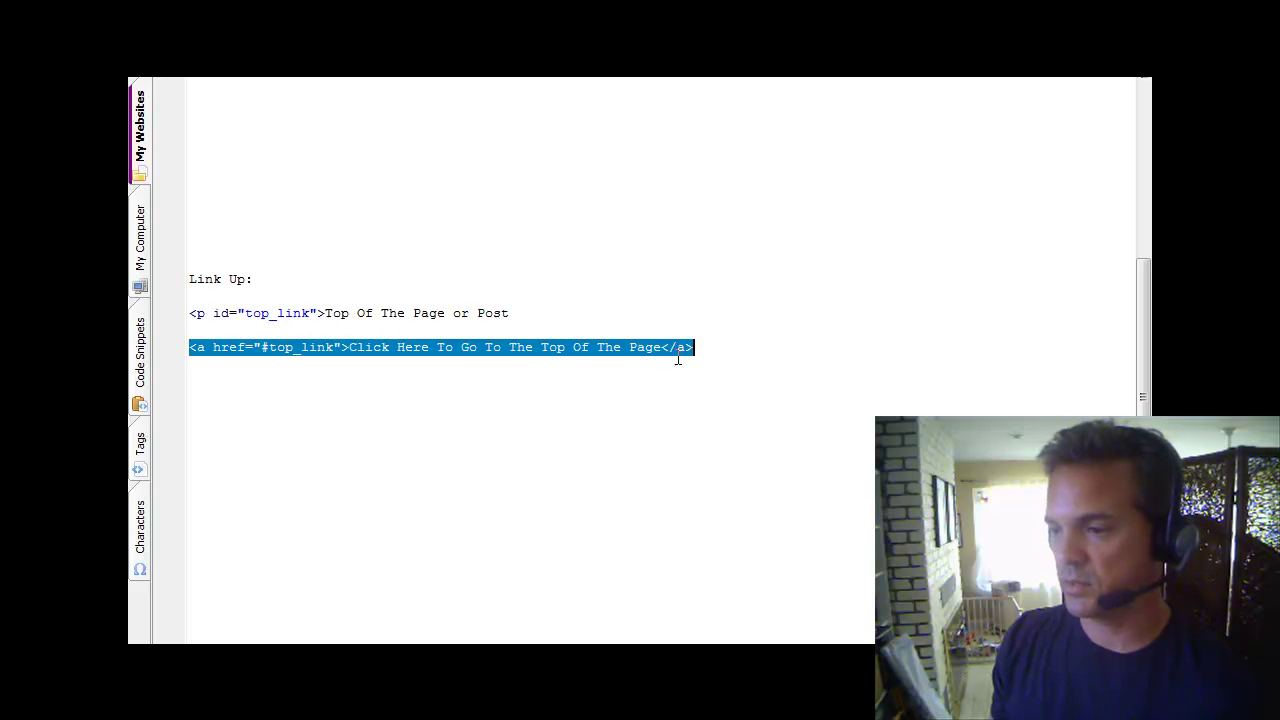
right_click(626, 355)
click(672, 176)
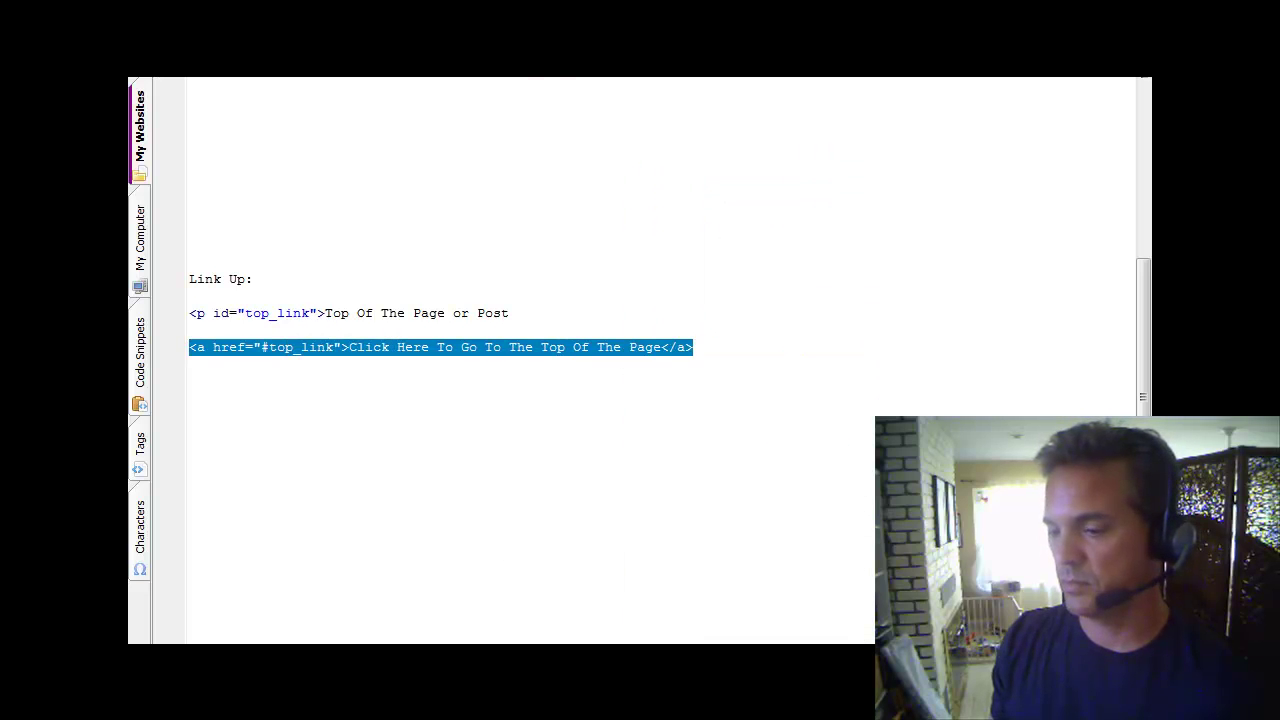
key(alt+Tab)
click(660, 625)
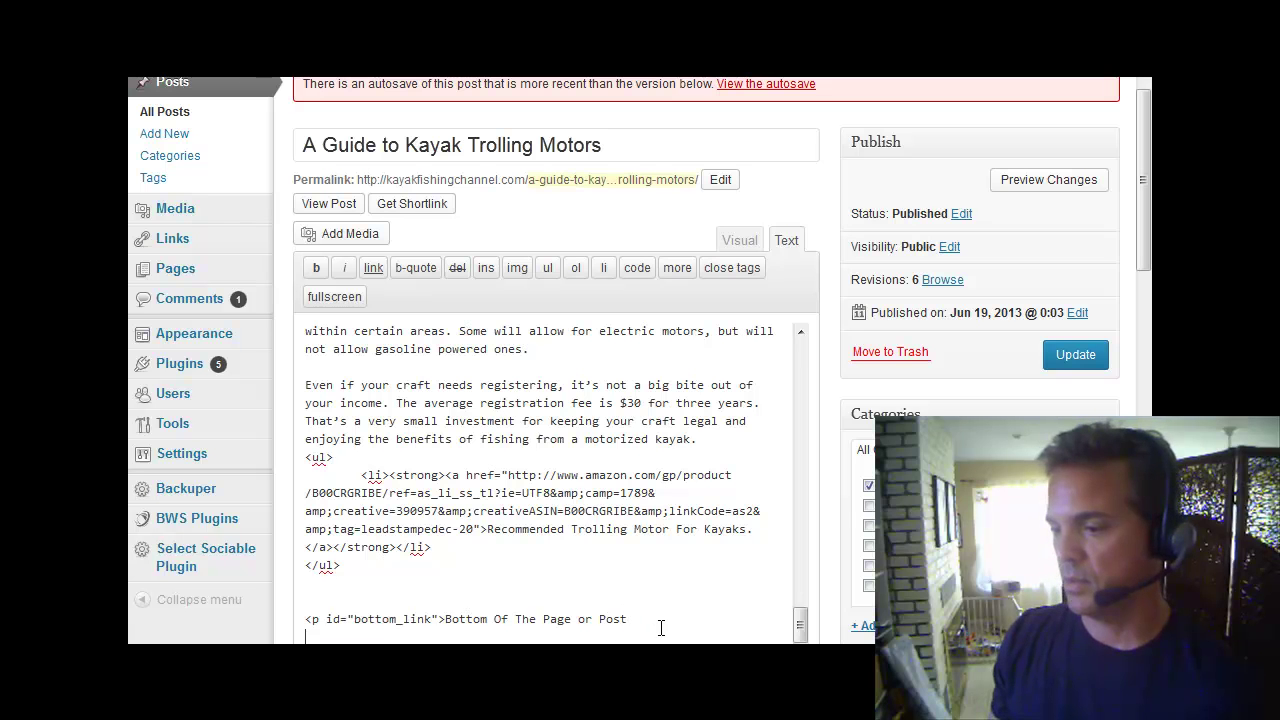
drag(660, 625, 266, 614)
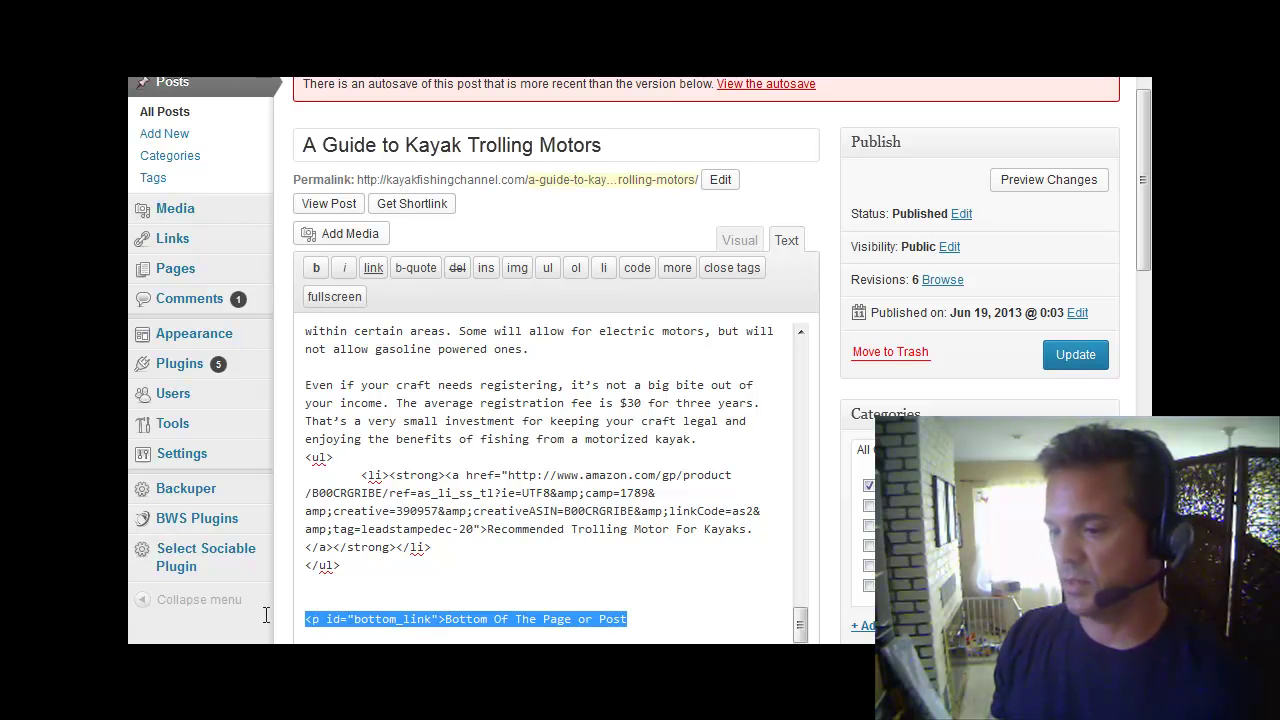
right_click(382, 620)
click(442, 355)
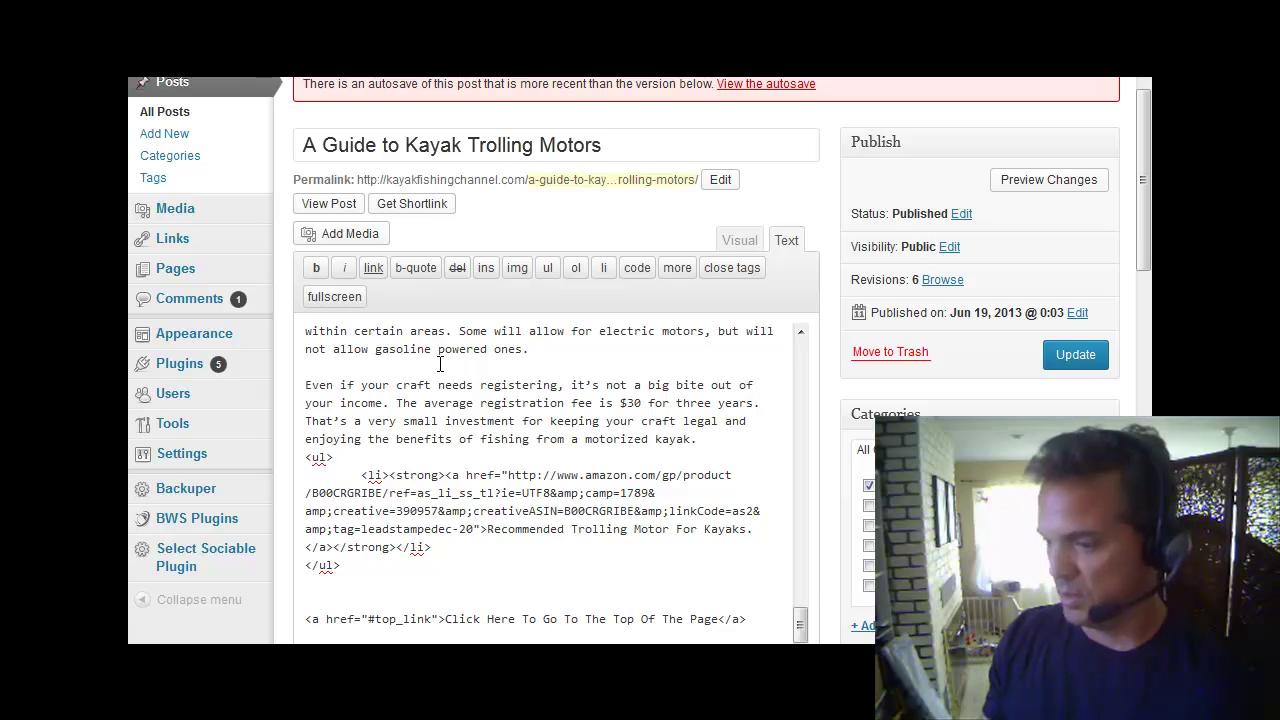
Step: Return to the Link Up notes and copy the line <p id="top_link">Top Of The Page or Post
key(alt+Tab)
drag(520, 313, 171, 323)
right_click(213, 318)
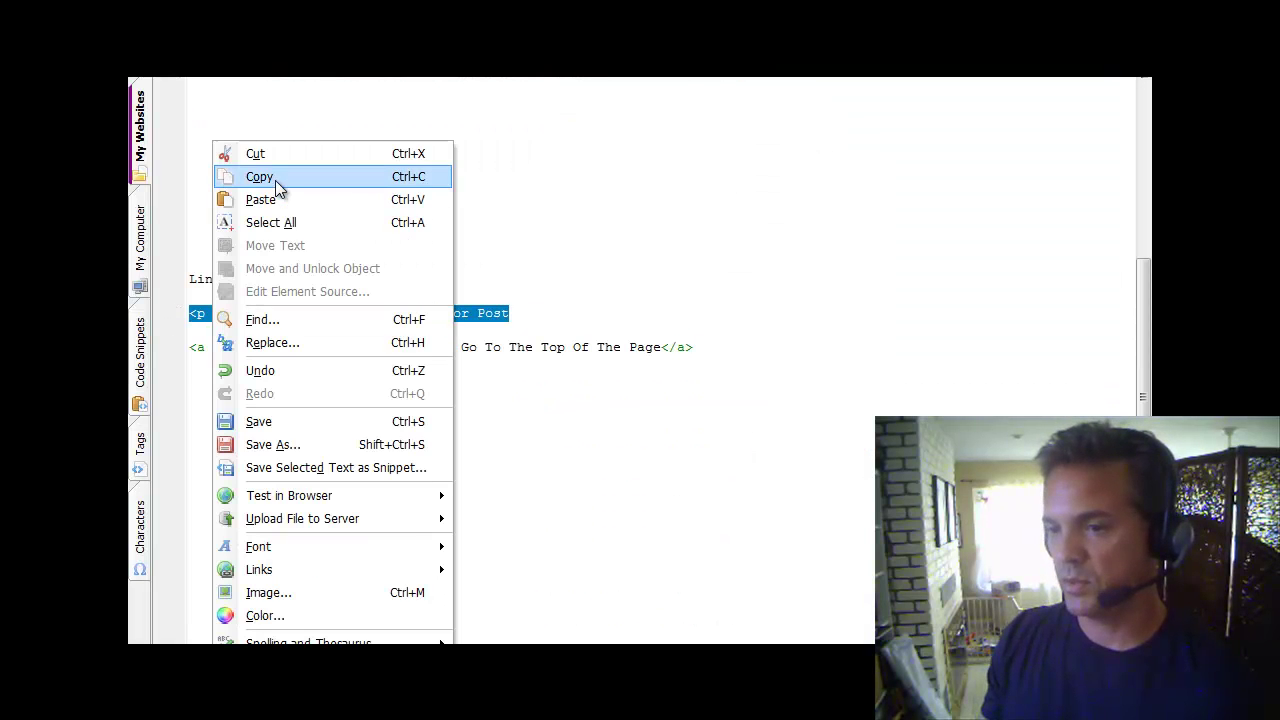
click(275, 178)
click(333, 313)
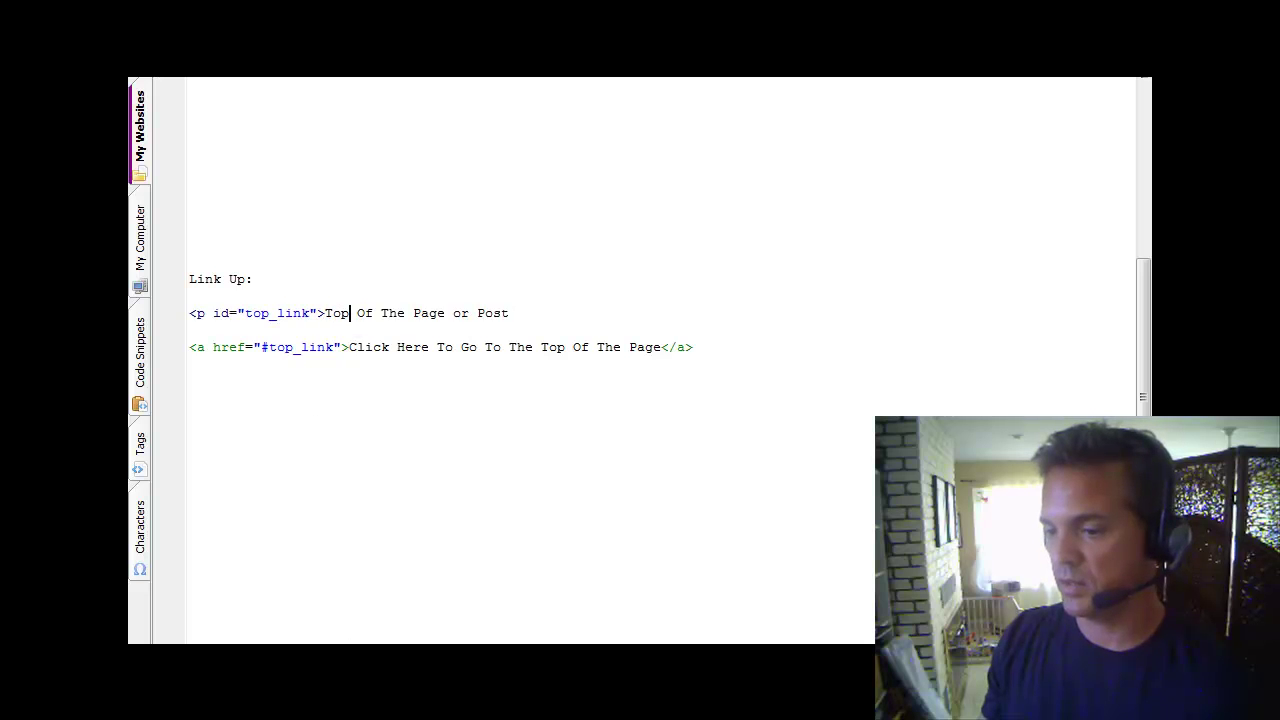
drag(516, 314, 178, 316)
right_click(228, 319)
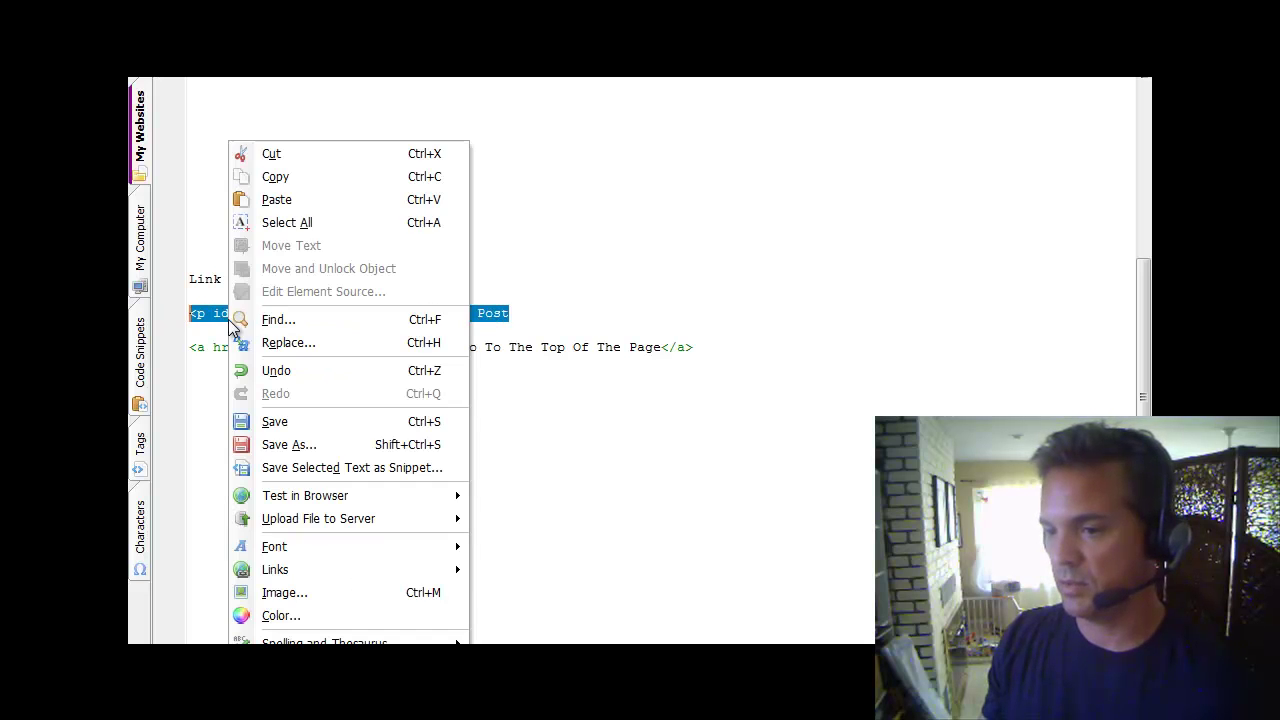
click(295, 180)
Step: Replace the first #bottom_link anchor at the beginning of the WordPress post with the copied top_link paragraph line
key(alt+Tab)
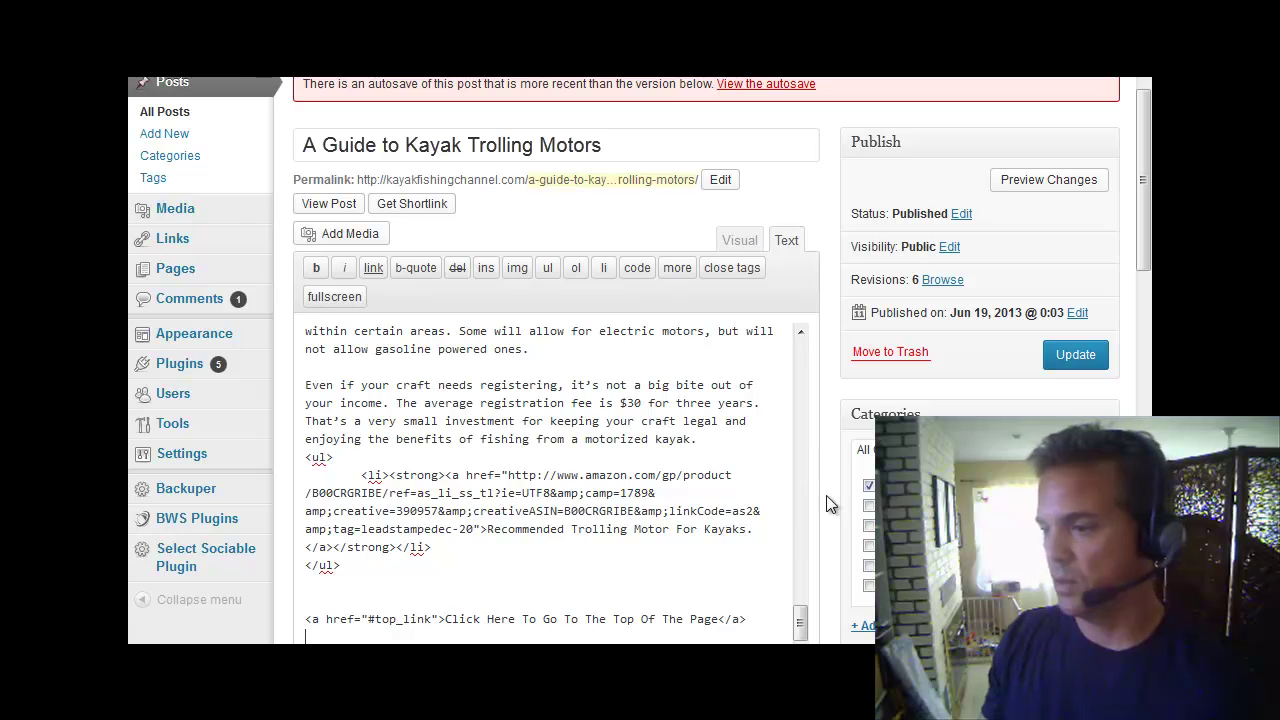
drag(800, 615, 799, 332)
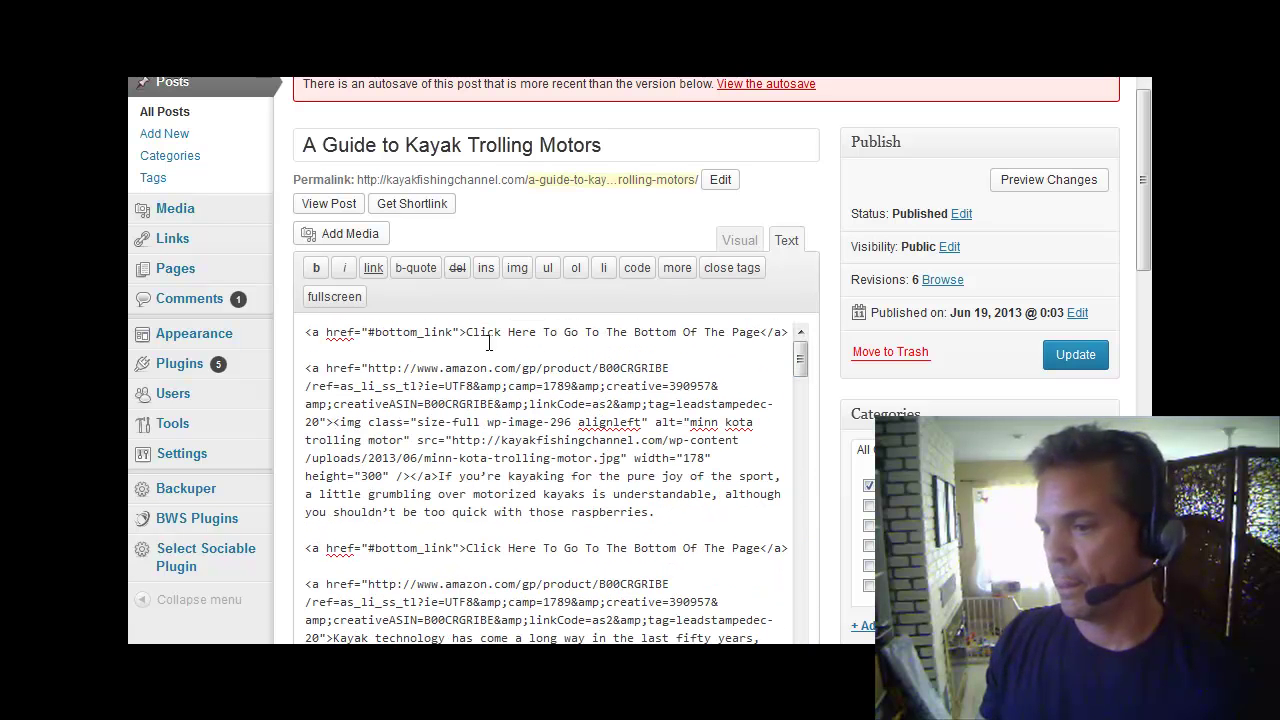
drag(306, 332, 332, 346)
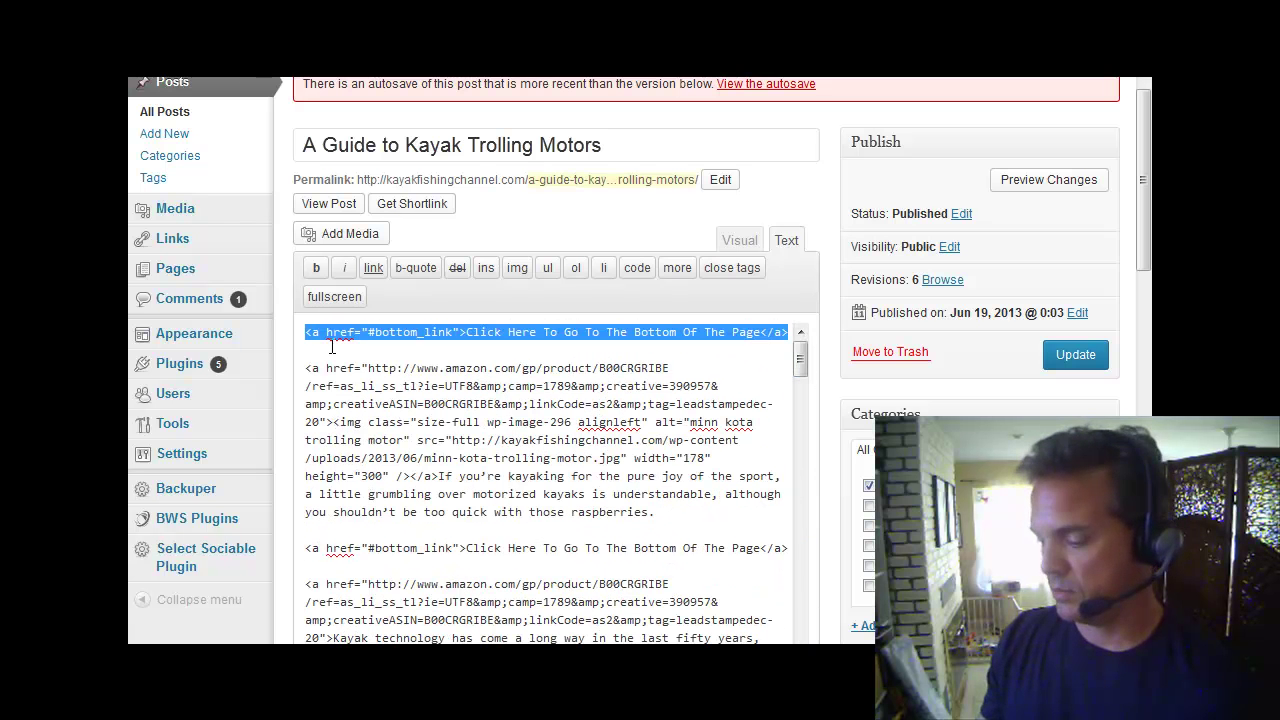
key(Delete)
key(Return)
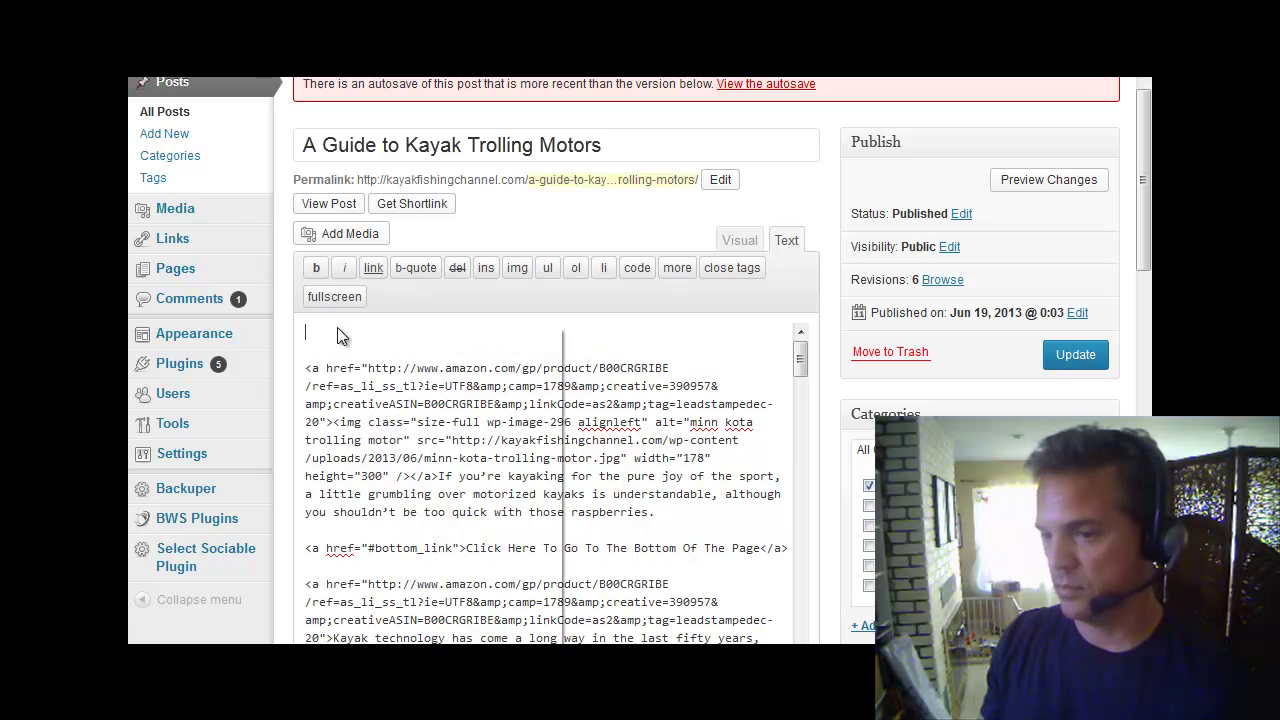
right_click(334, 330)
click(385, 410)
Step: Preview the post, test the "Click Here To Go To The Top Of The Page" link, and check its "Top Of The Page or Post" target
click(1086, 180)
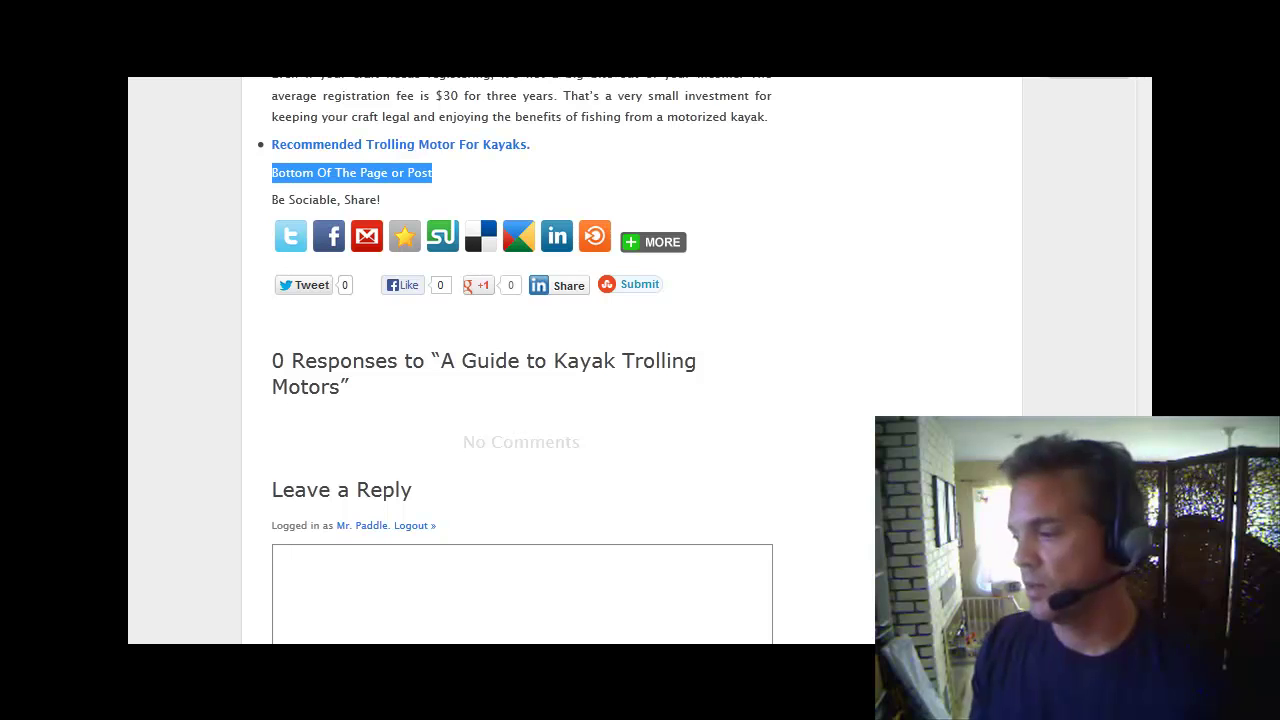
key(Home)
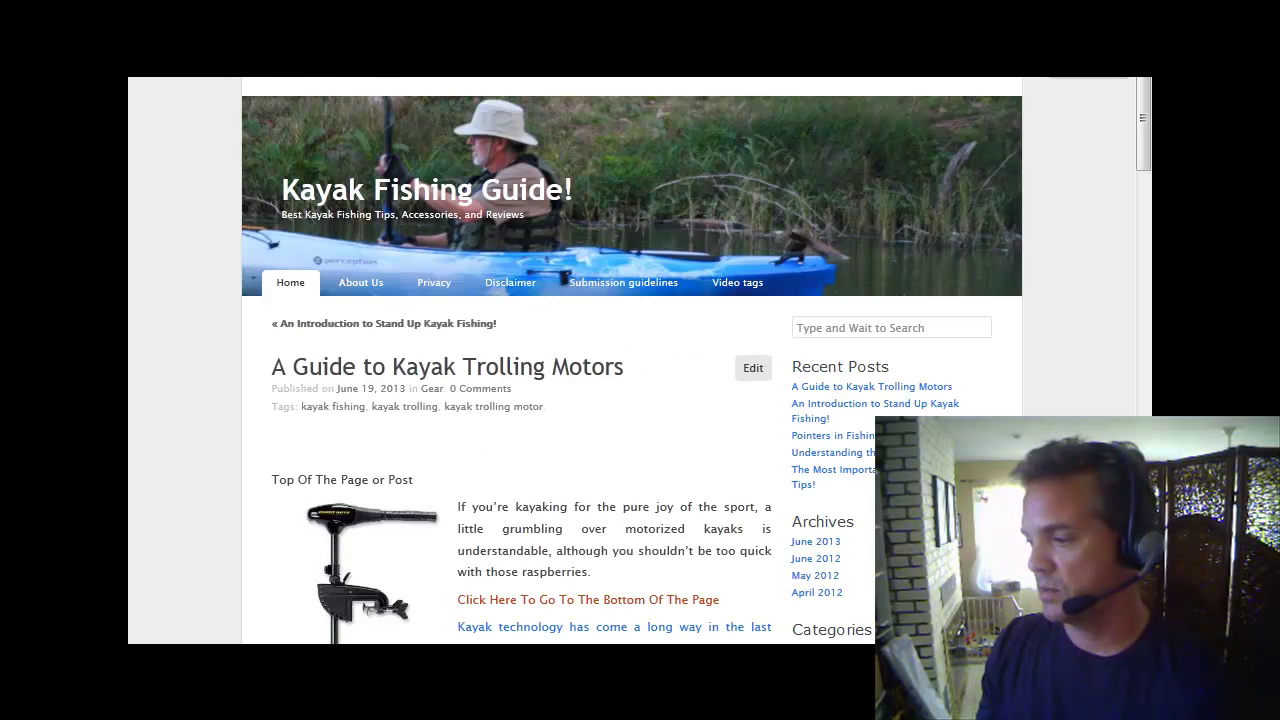
scroll(520, 360, down, 15)
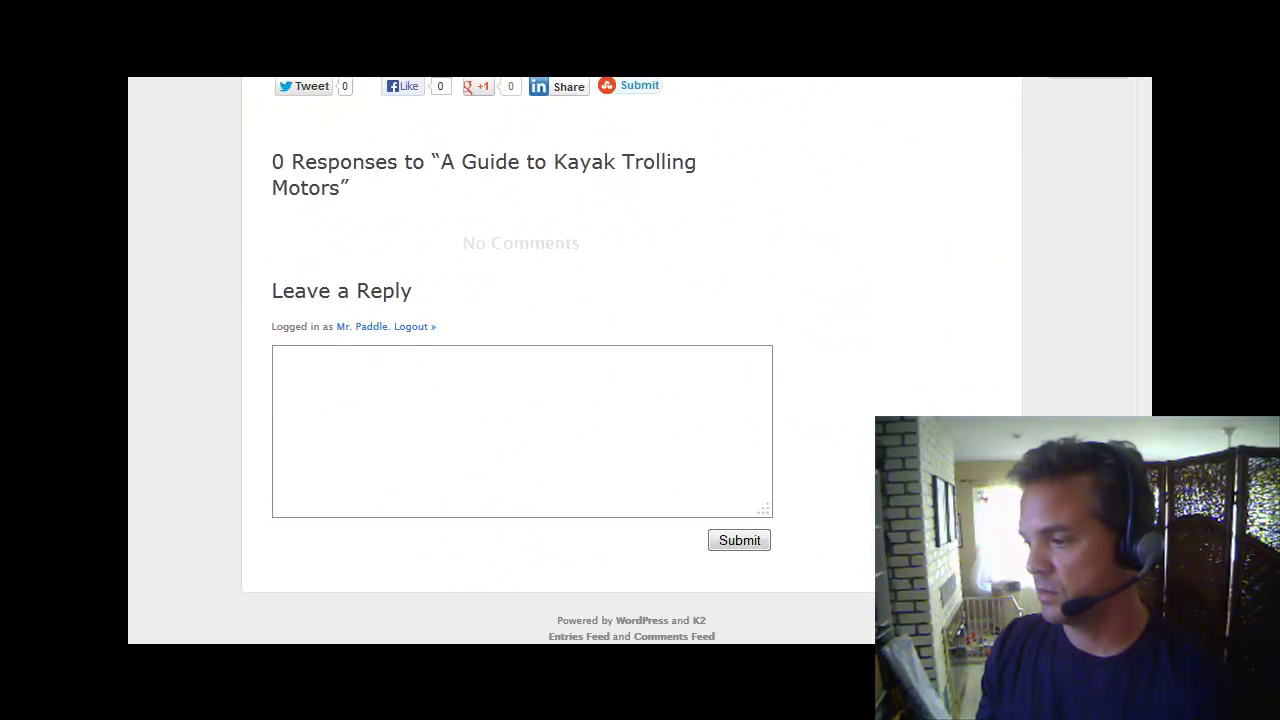
scroll(851, 428, up, 3)
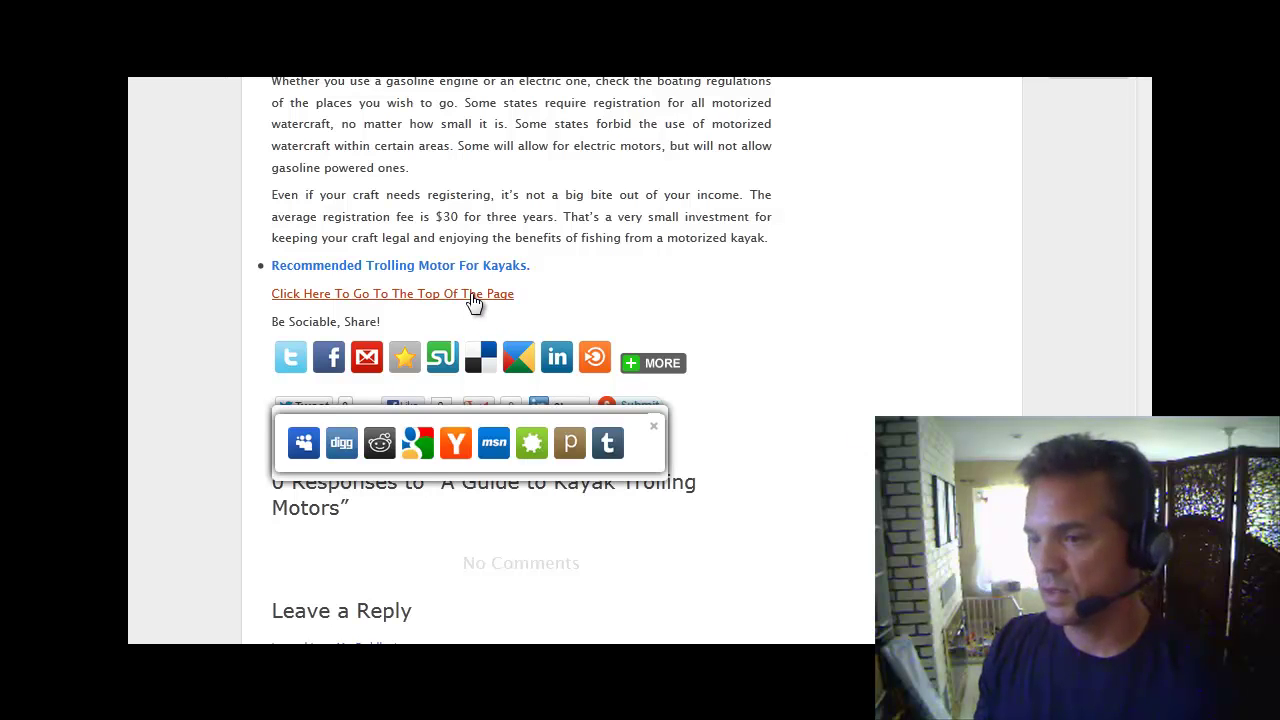
click(380, 299)
scroll(430, 250, up, 2)
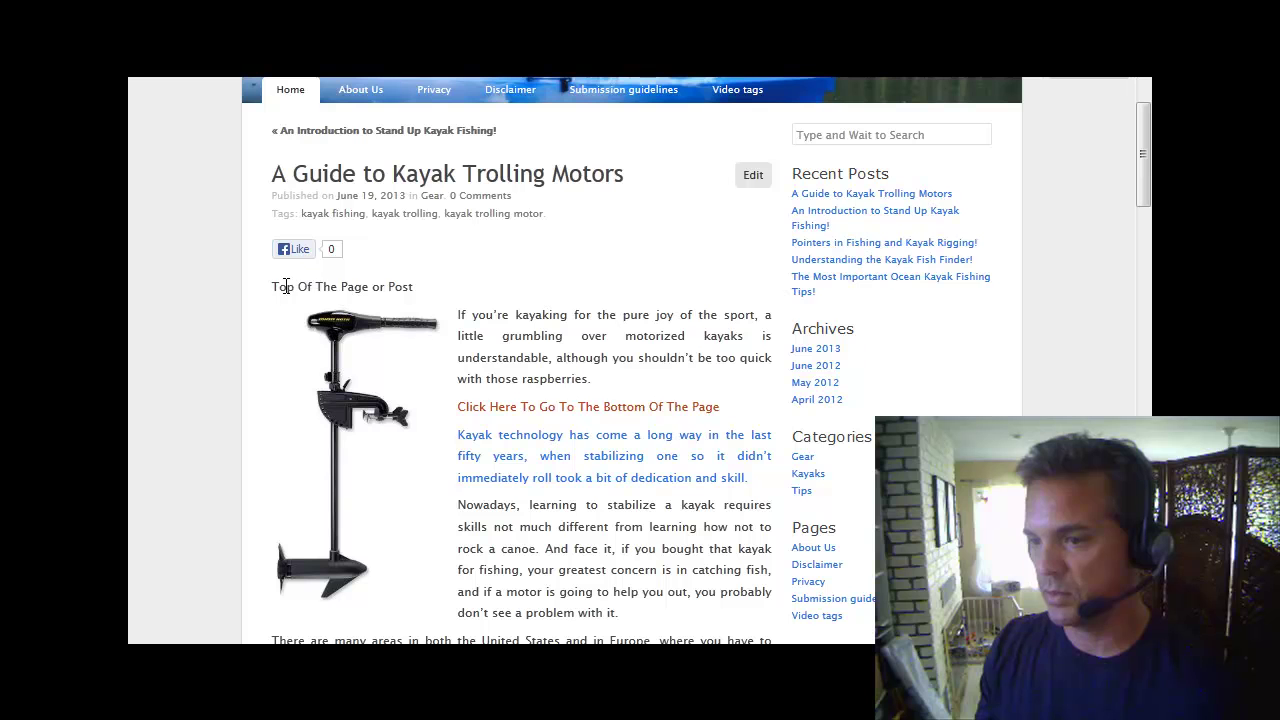
drag(276, 287, 418, 298)
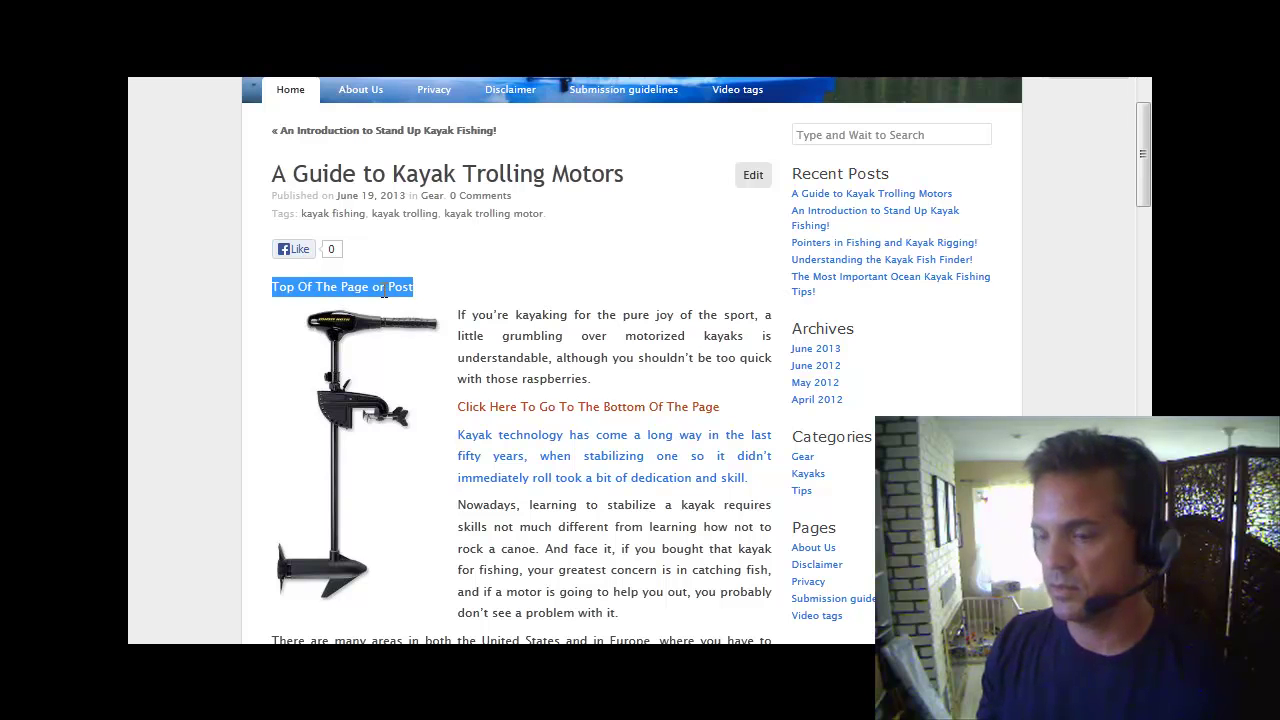
click(385, 289)
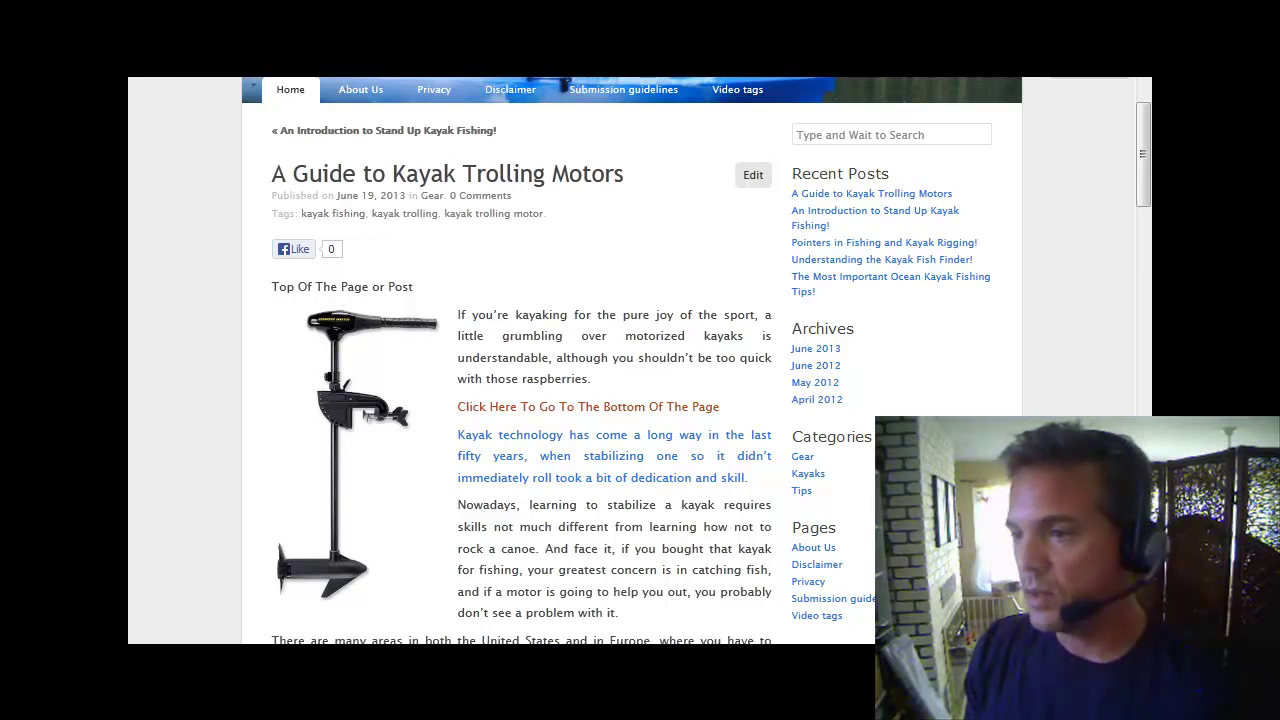
Step: In the post's HTML, remove the top_link paragraph at the beginning and the #top_link anchor at the end
drag(588, 332, 300, 332)
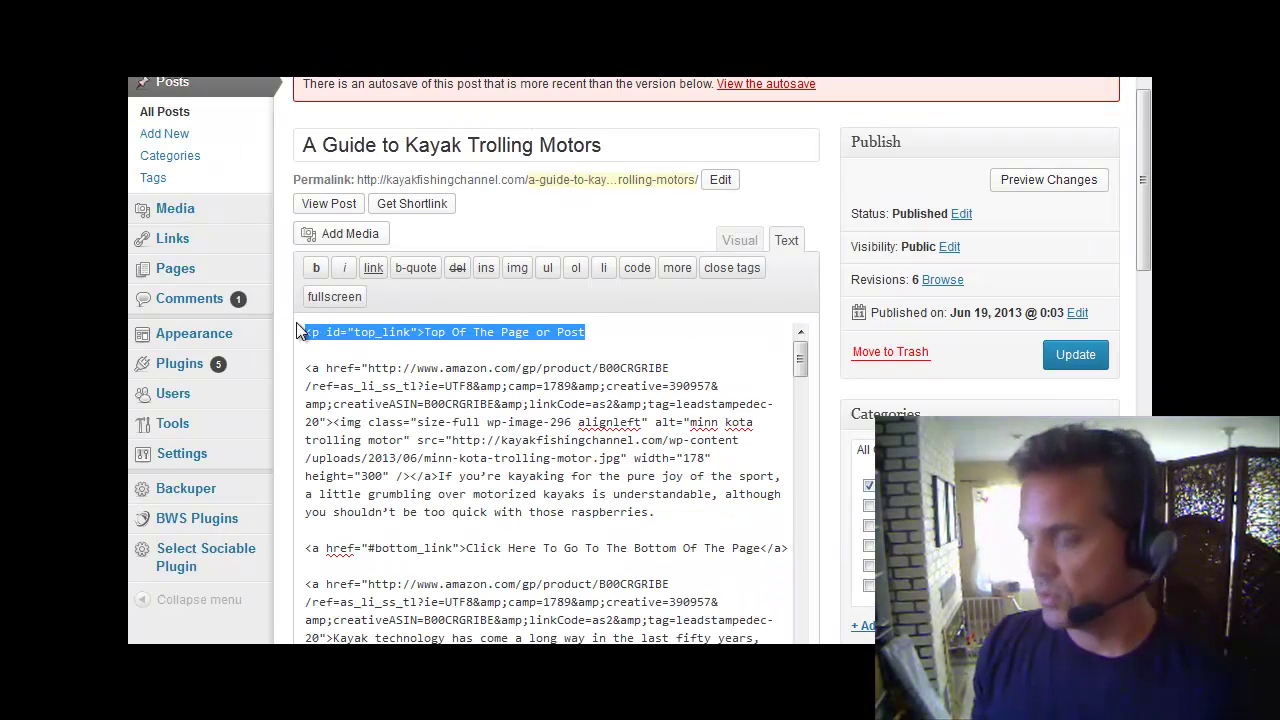
key(BackSpace)
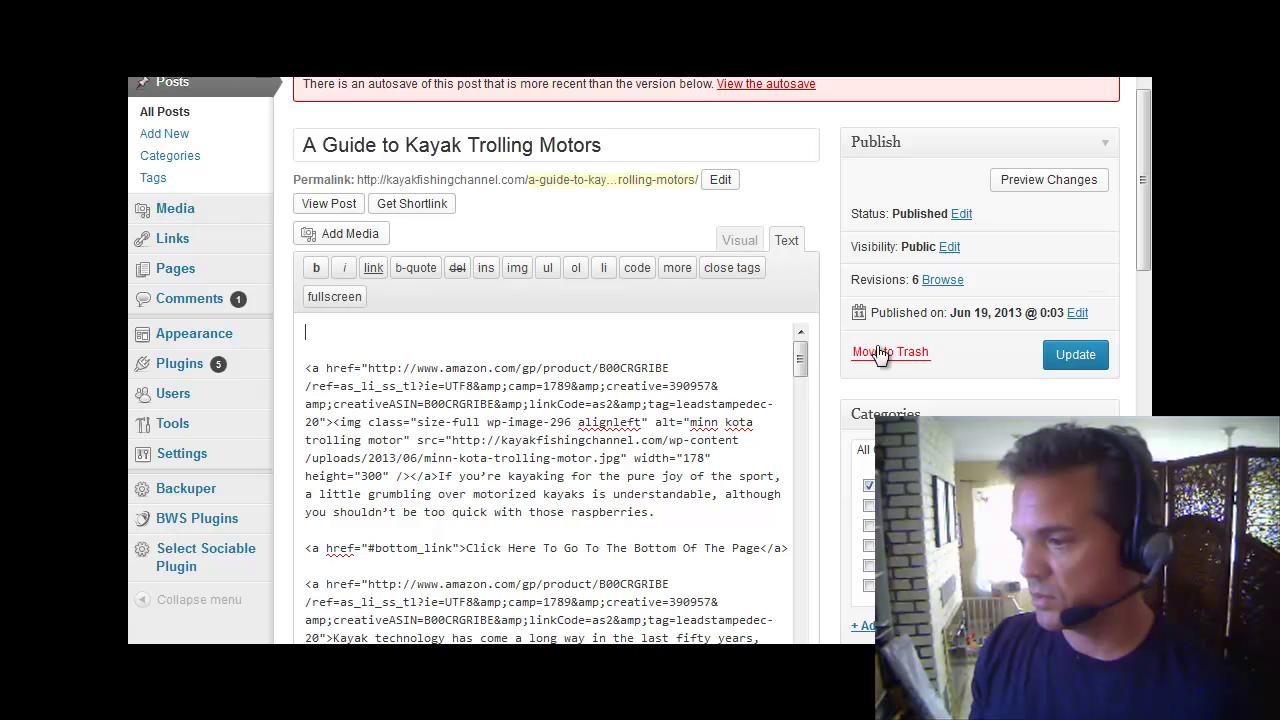
drag(800, 358, 782, 628)
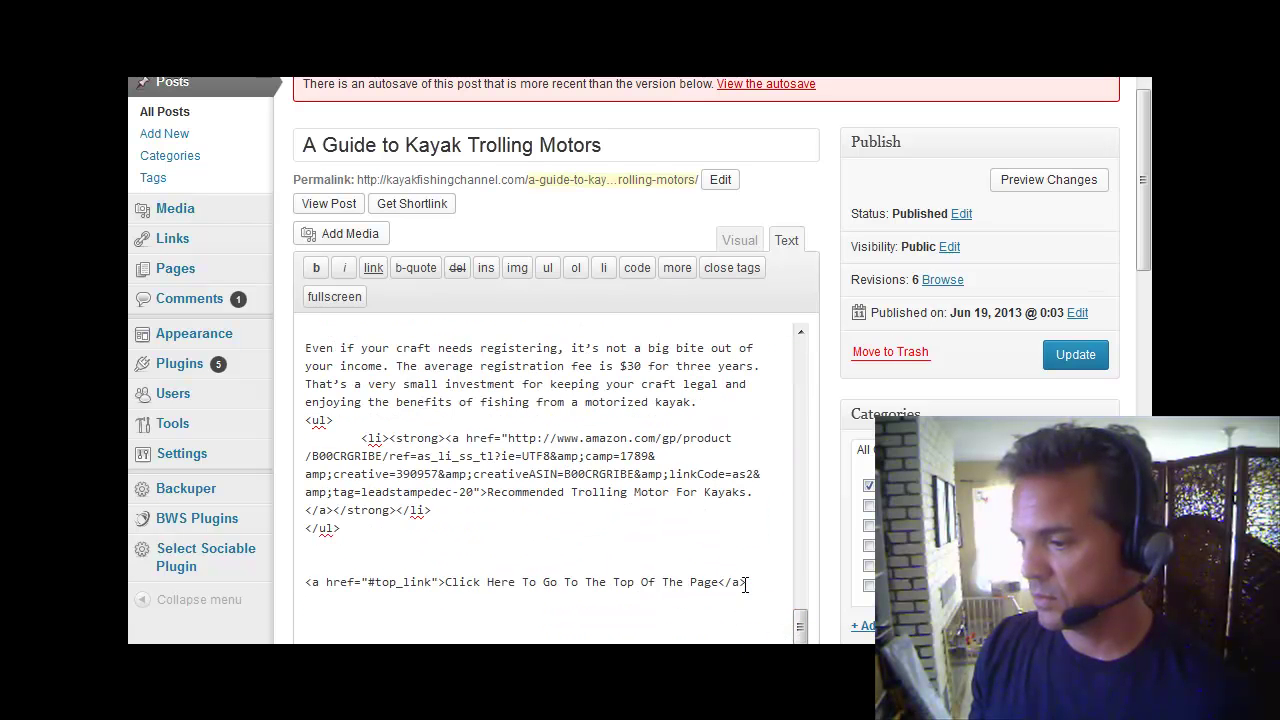
drag(746, 582, 288, 577)
key(ctrl+x)
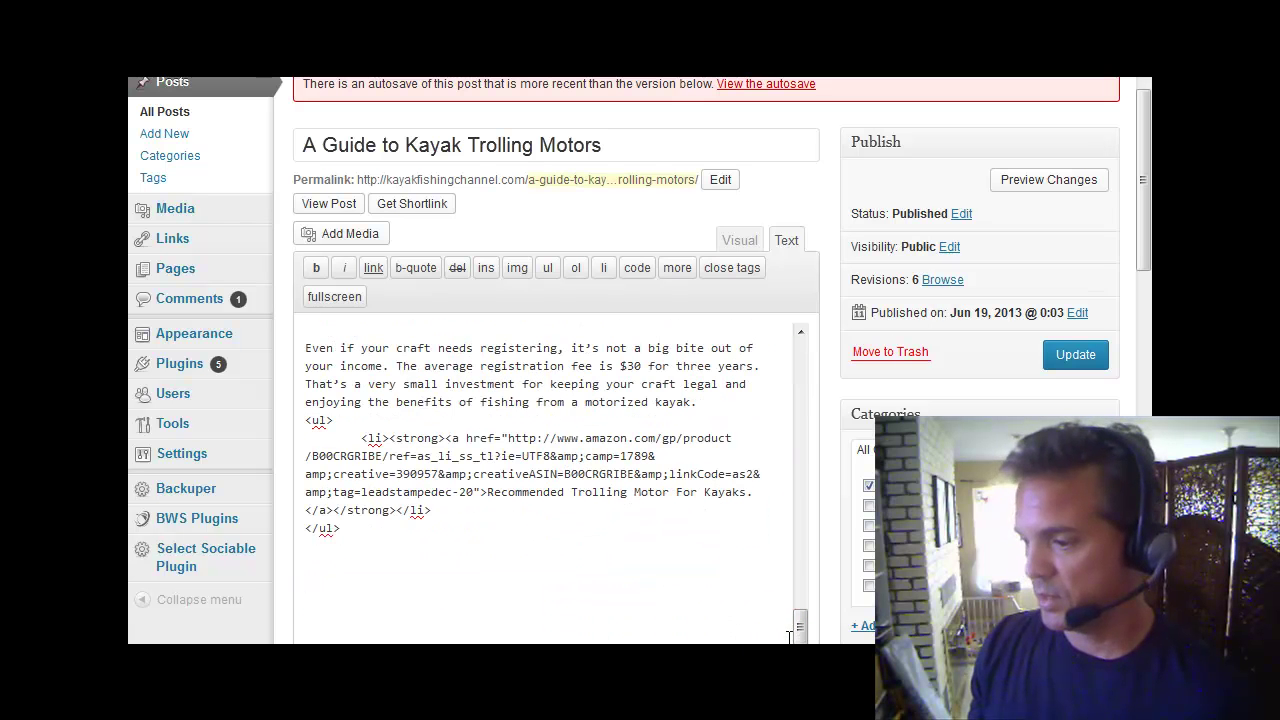
Step: At the beginning of the post's HTML, start adding media and select the Link Down image from the media library
drag(790, 636, 806, 357)
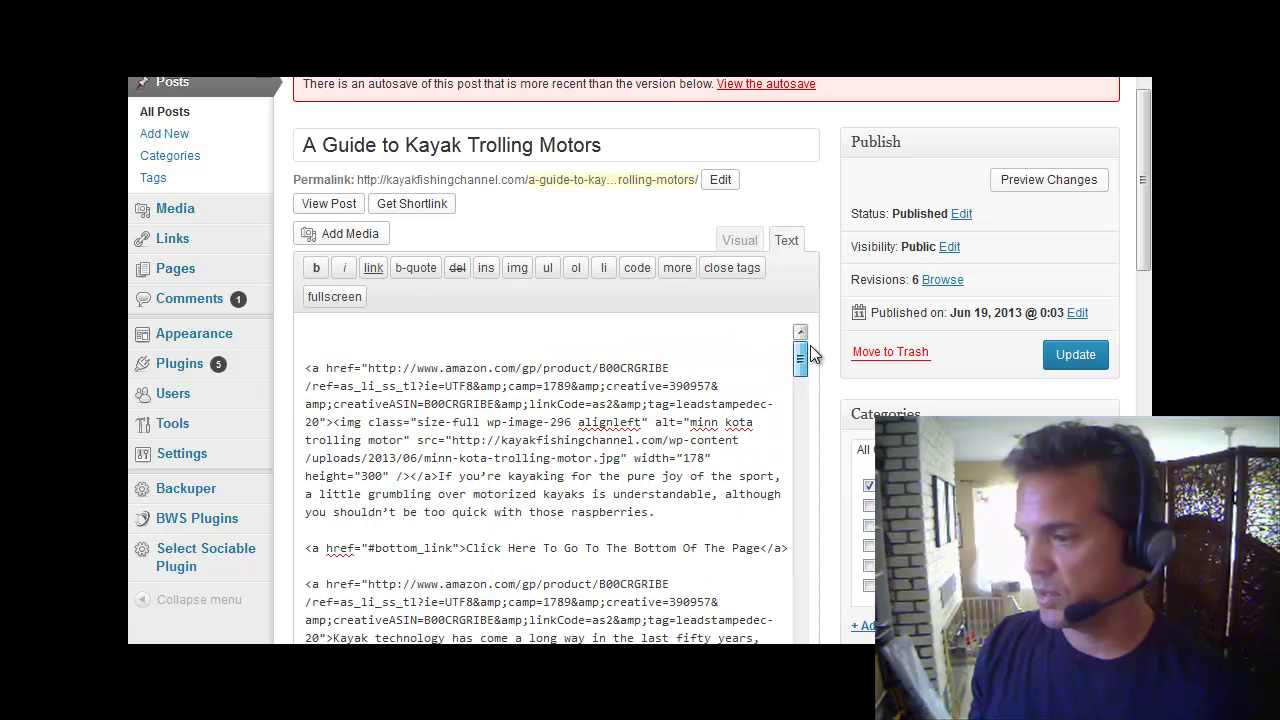
click(364, 336)
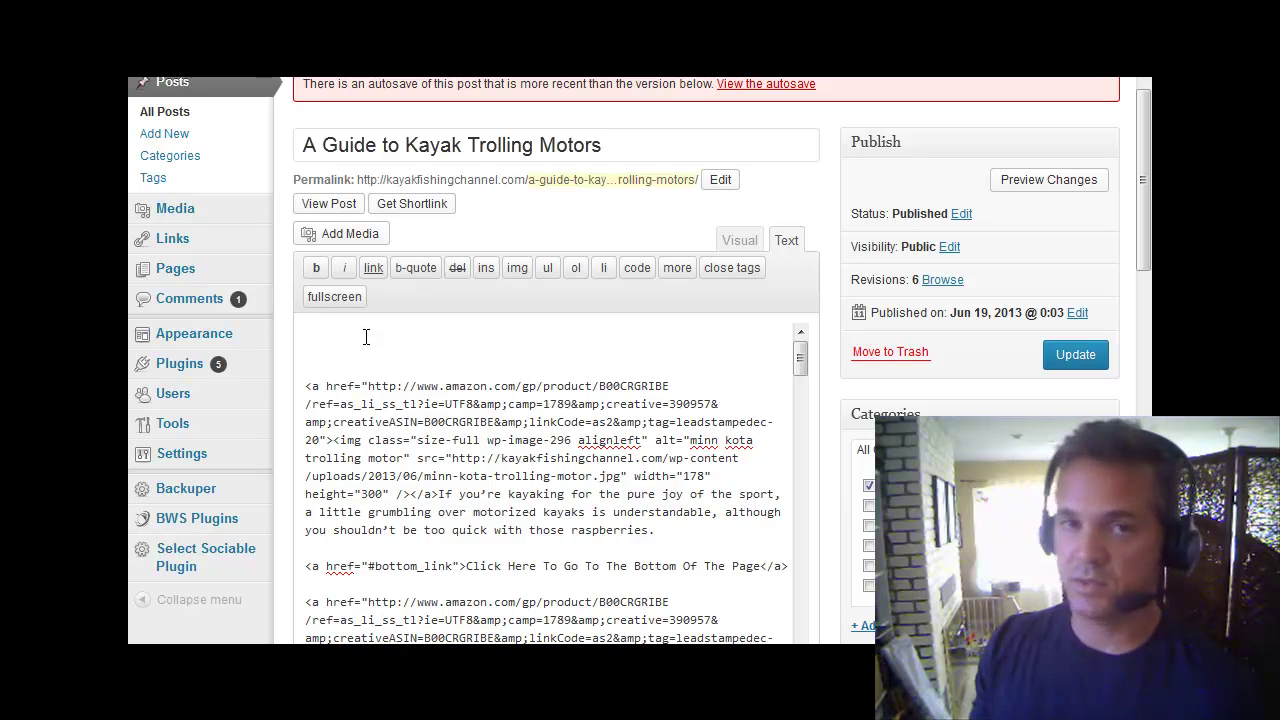
click(344, 240)
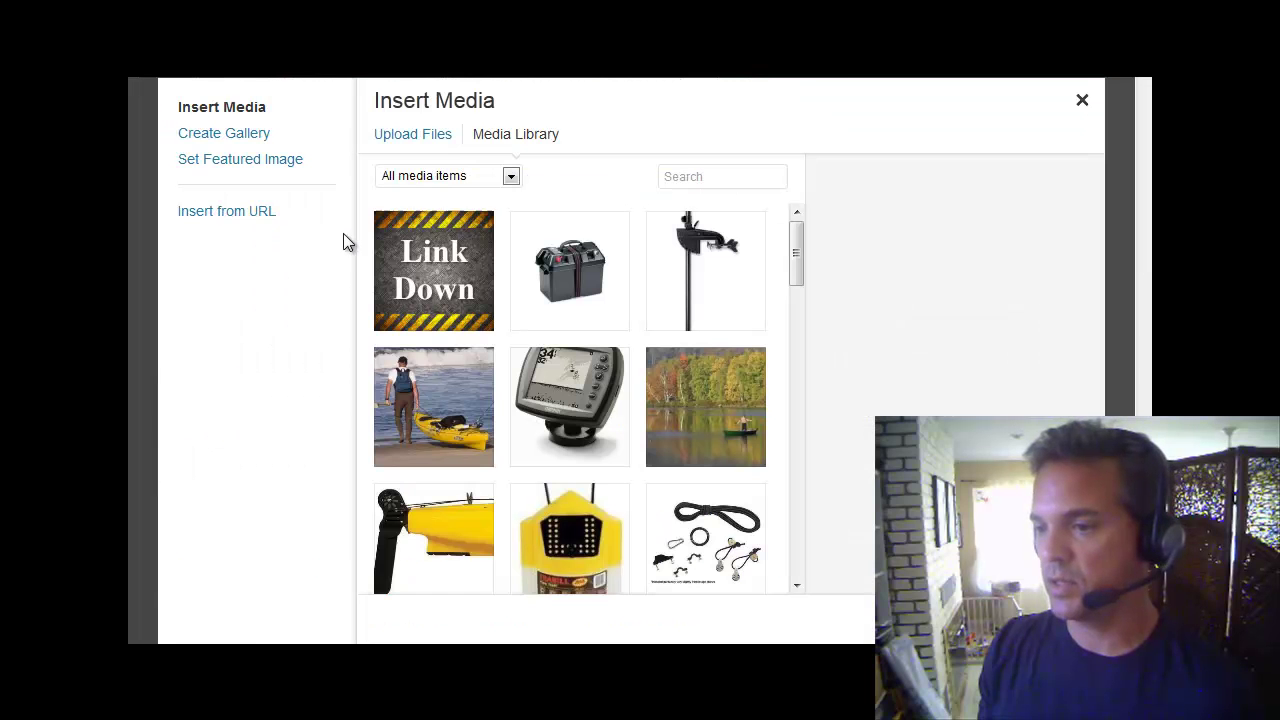
click(422, 265)
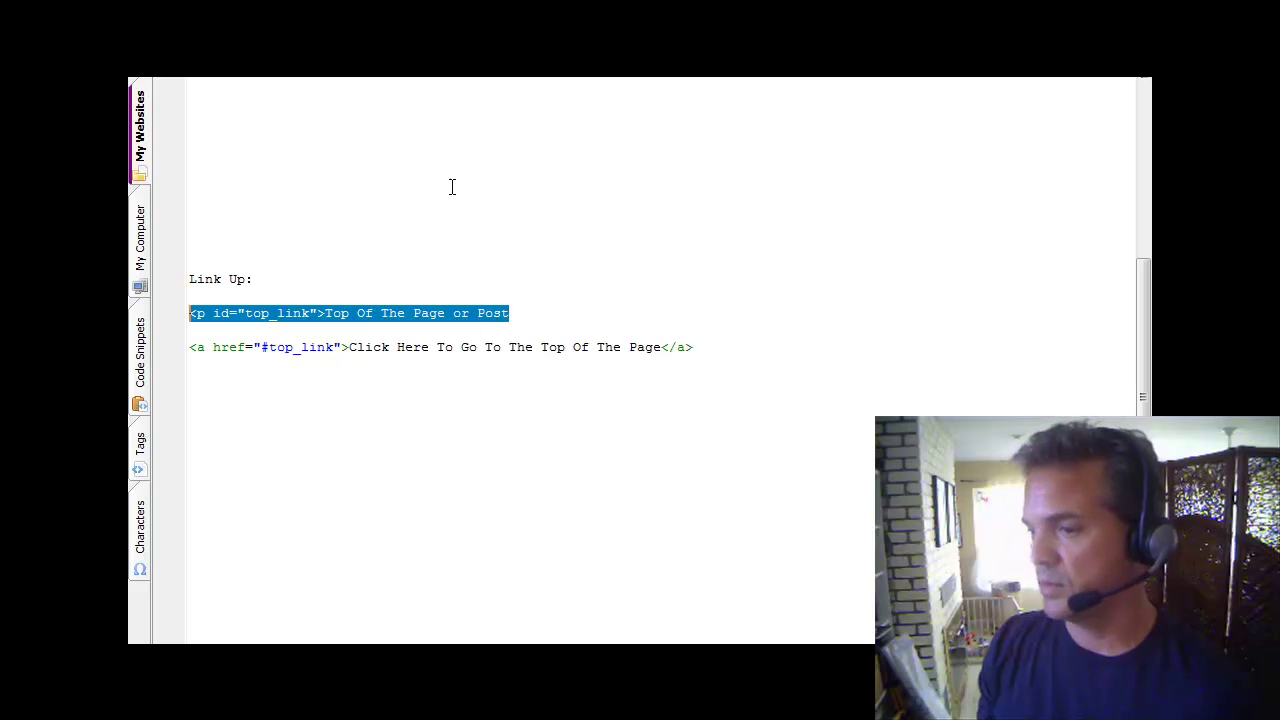
Step: Copy #bottom_link from the Link Down notes and insert the selected image, centered at medium size, with #bottom_link as its link URL
click(672, 191)
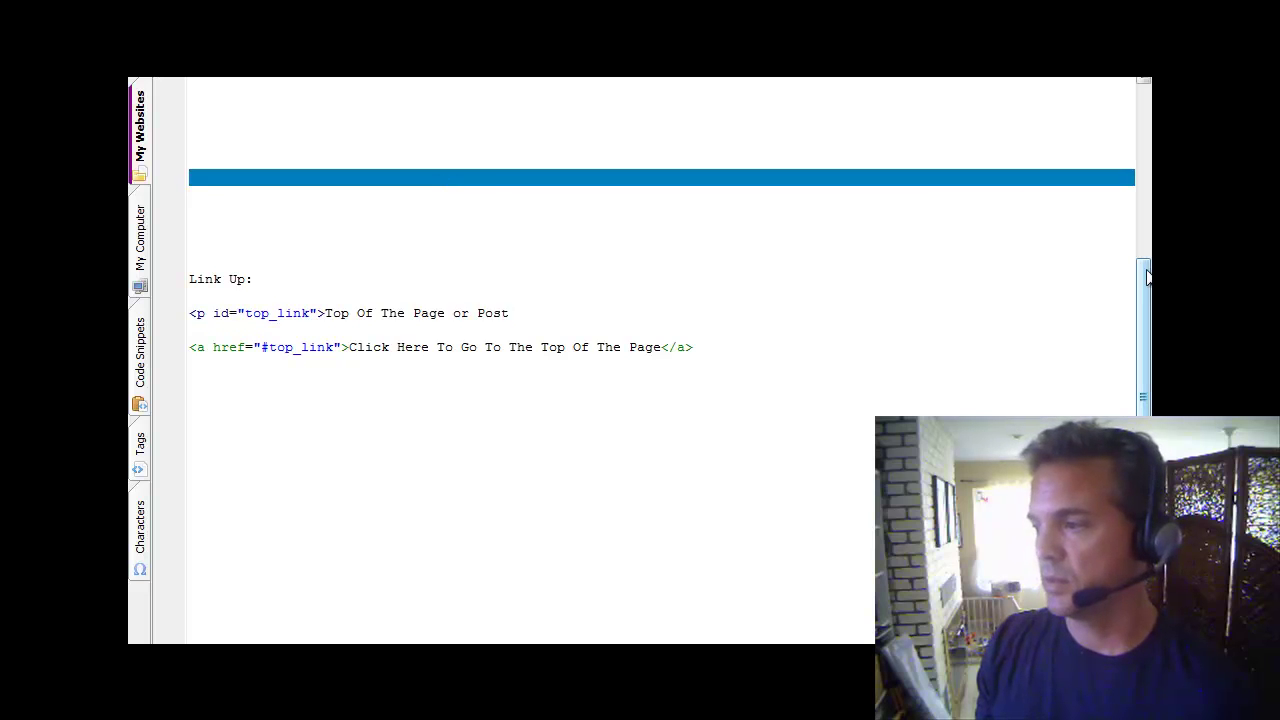
scroll(1138, 239, up, 7)
click(551, 209)
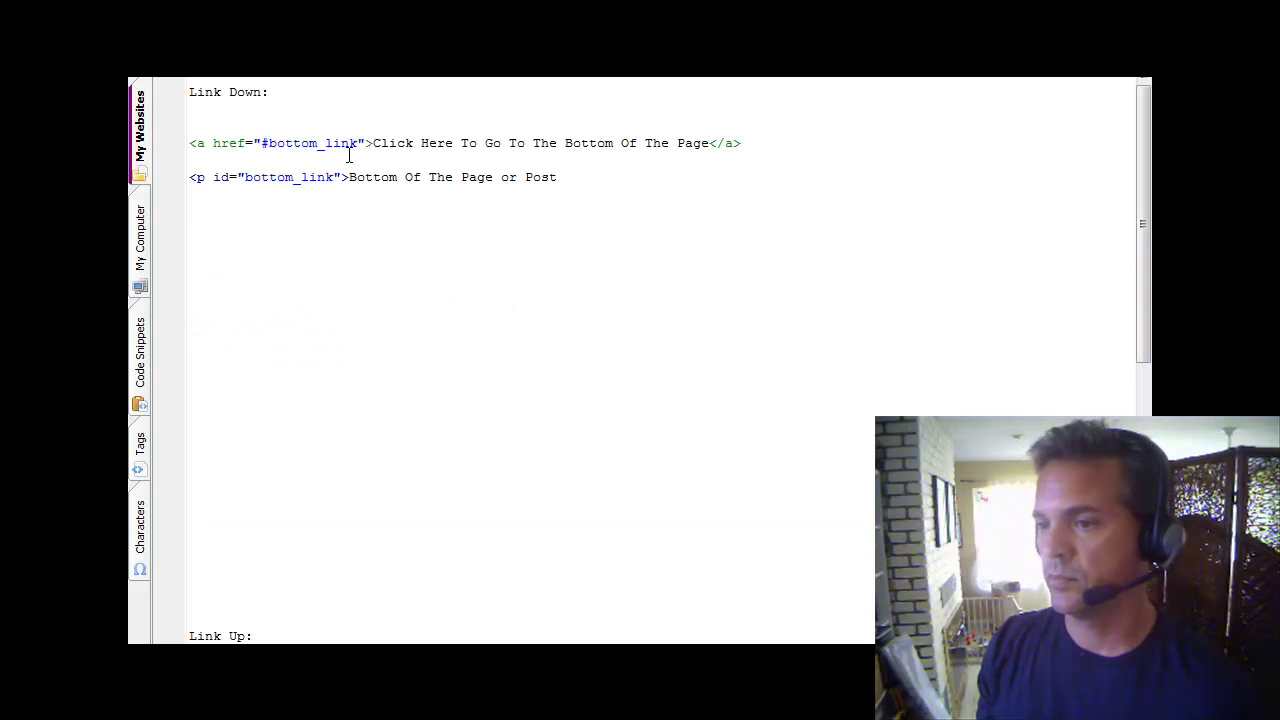
drag(357, 145, 263, 150)
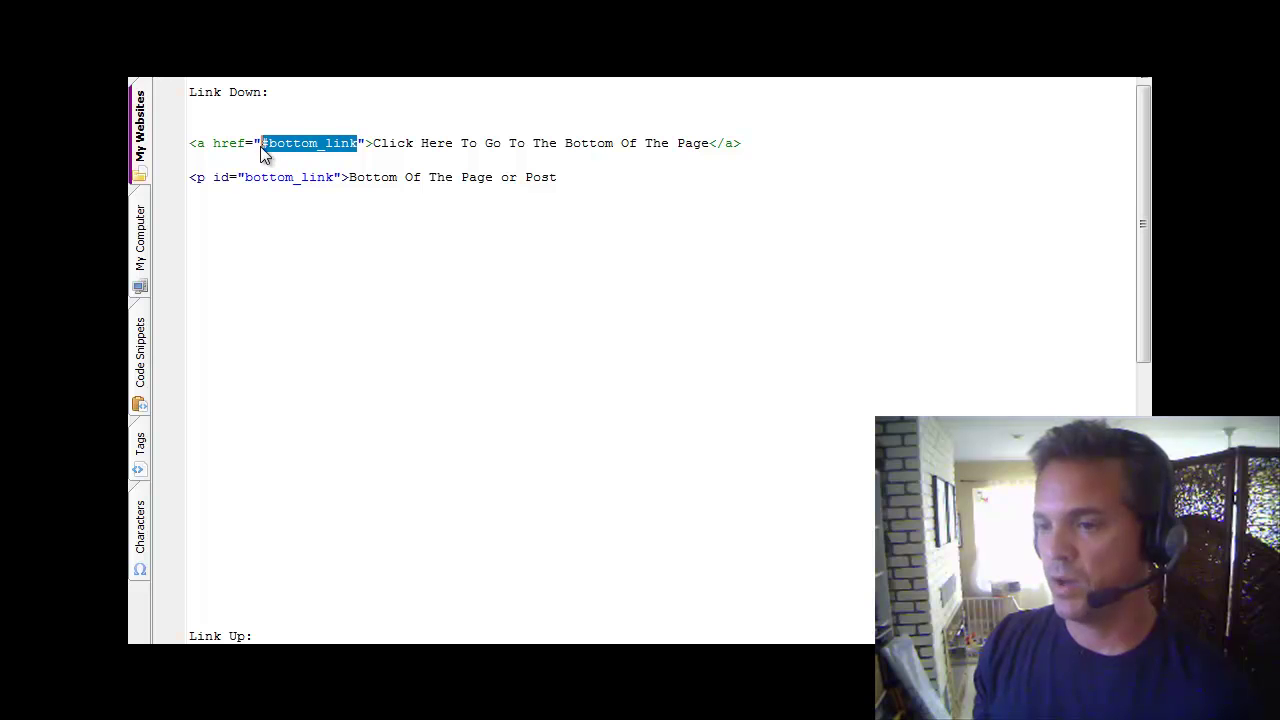
right_click(337, 148)
click(372, 174)
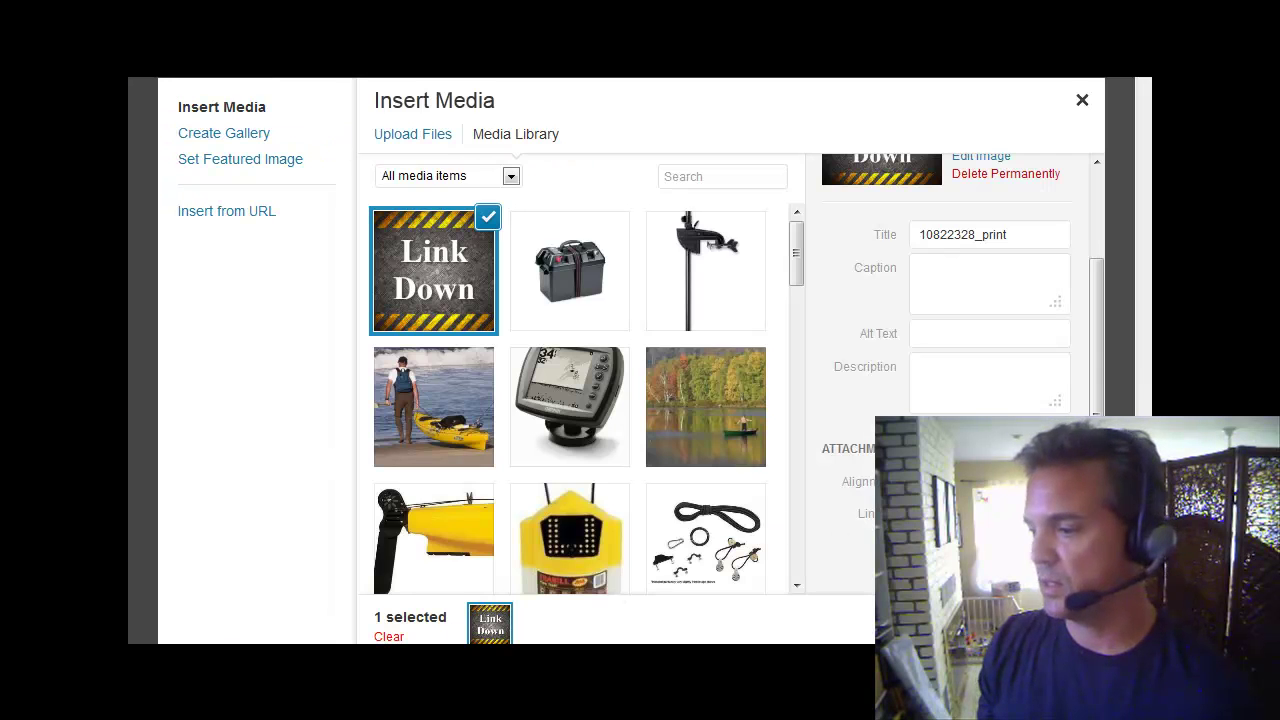
right_click(921, 226)
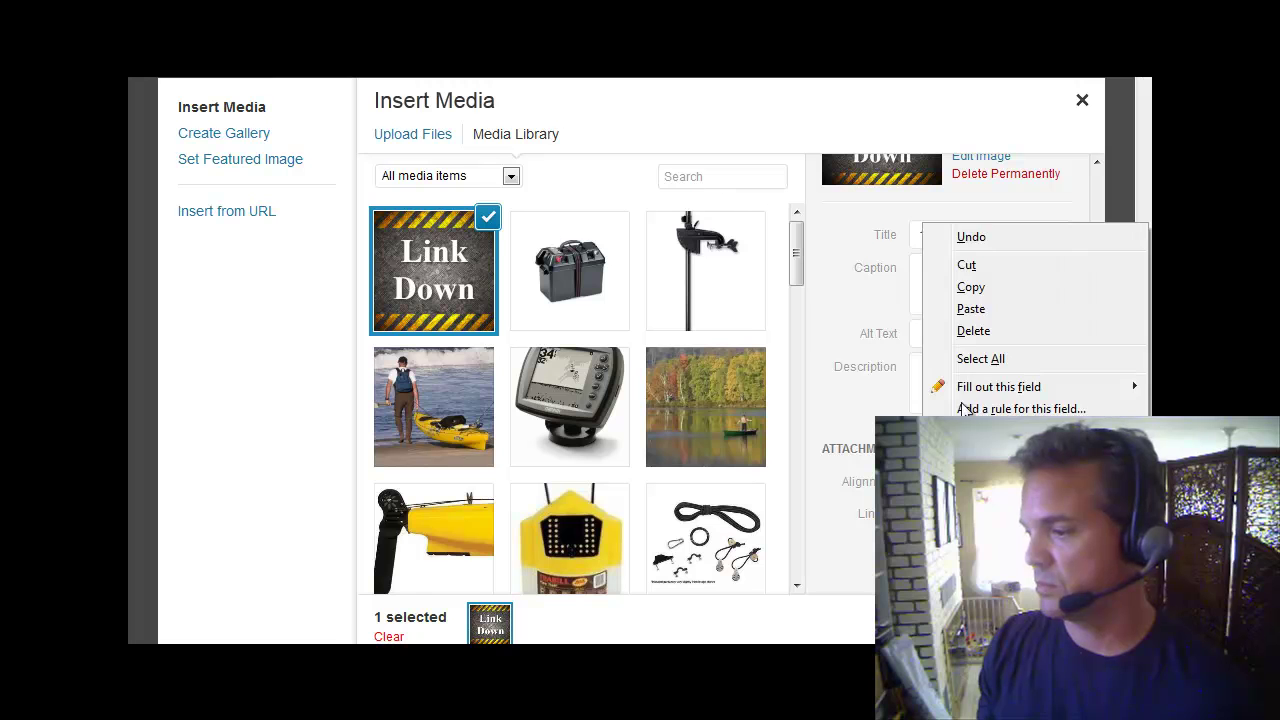
click(966, 306)
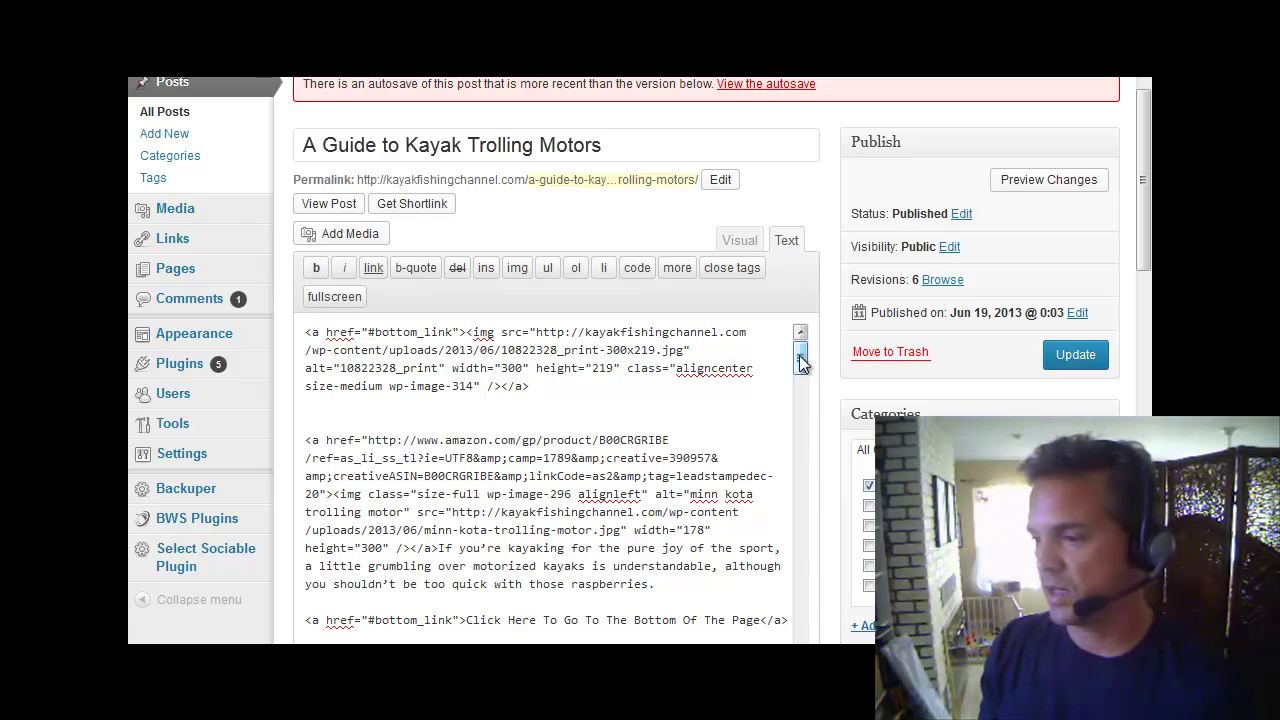
Step: Return to the Link Down notes and copy the line <p id="bottom_link">Bottom Of The Page or Post
drag(799, 357, 800, 615)
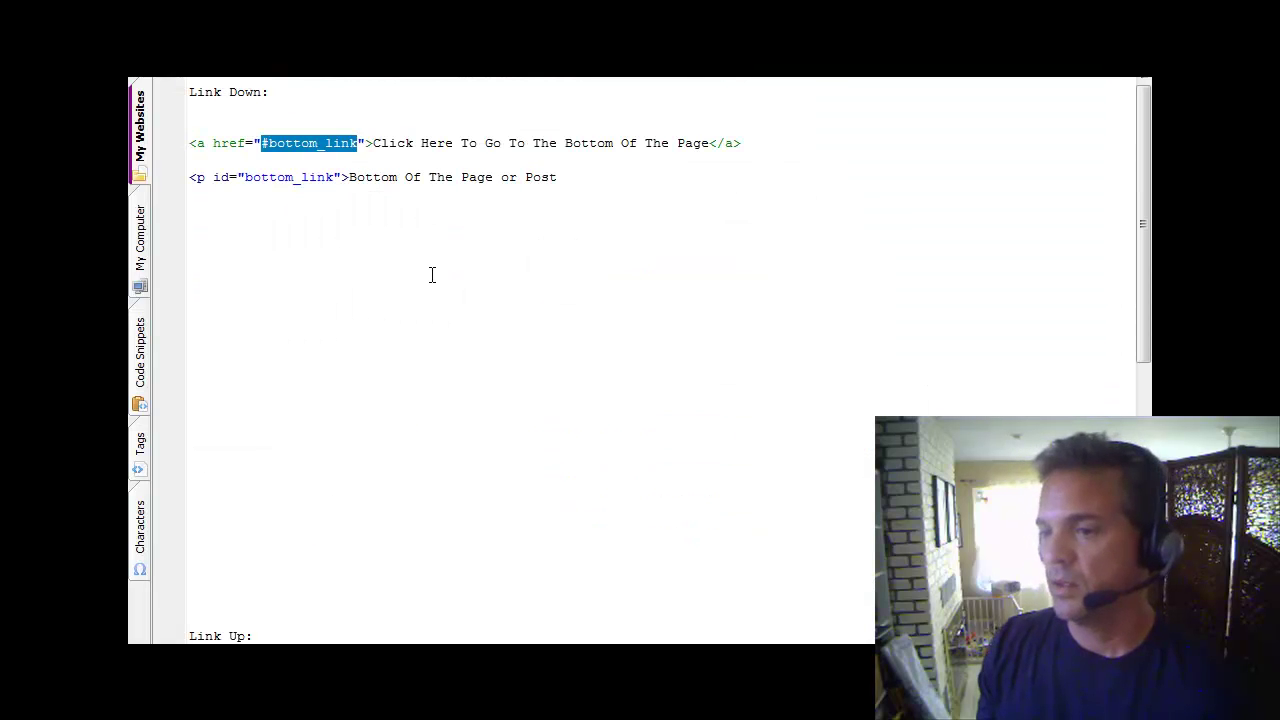
click(448, 270)
drag(561, 180, 190, 180)
right_click(271, 178)
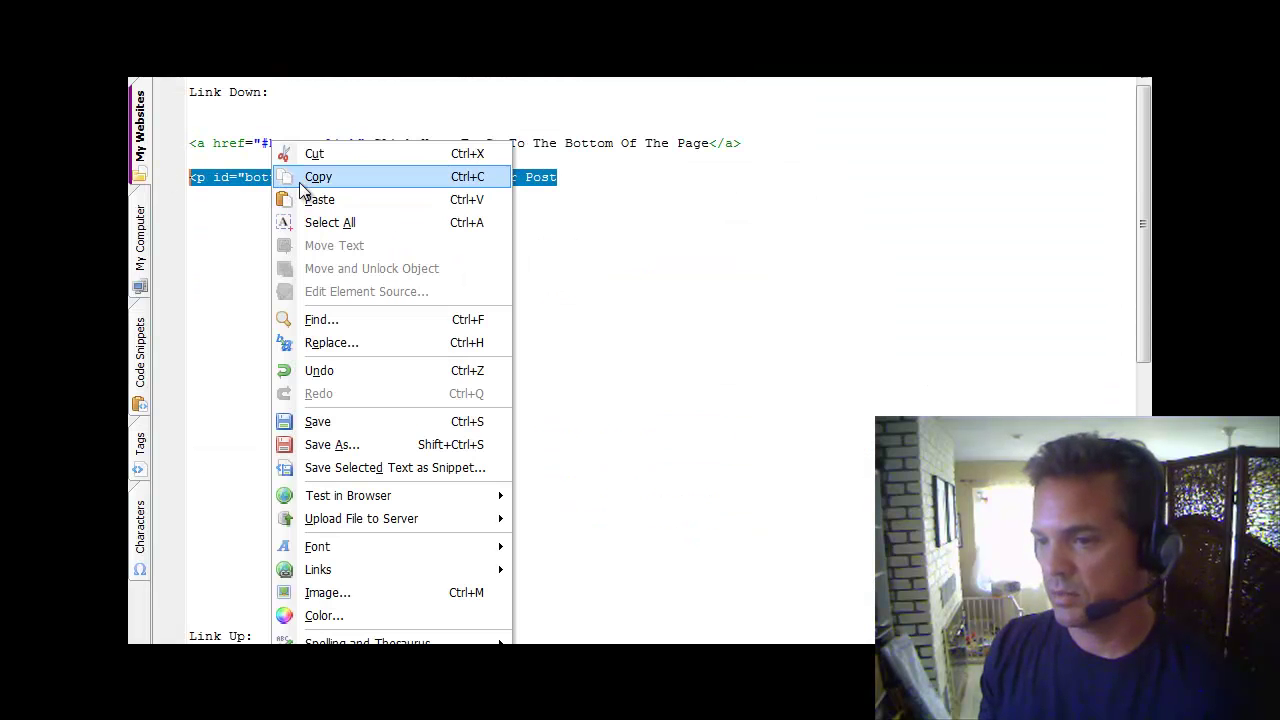
click(318, 177)
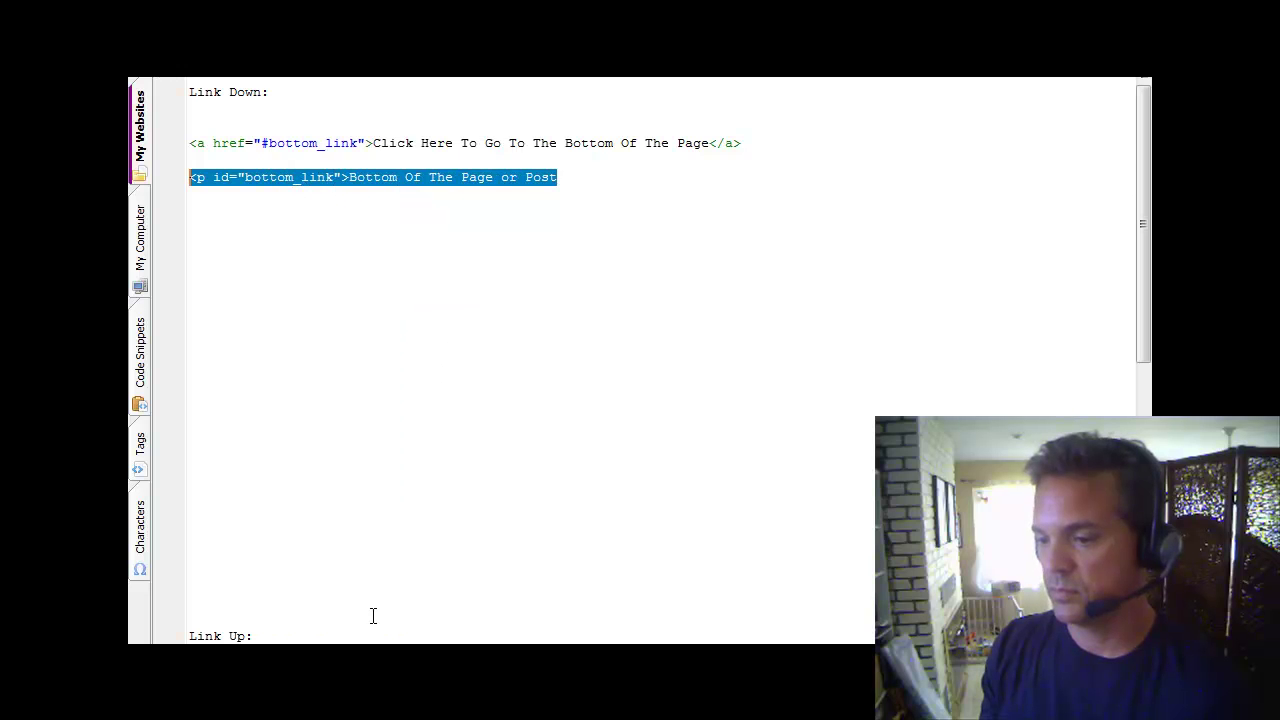
Step: Paste the copied bottom_link paragraph line at the very end of the post's HTML, below the closing </ul> tag
click(357, 600)
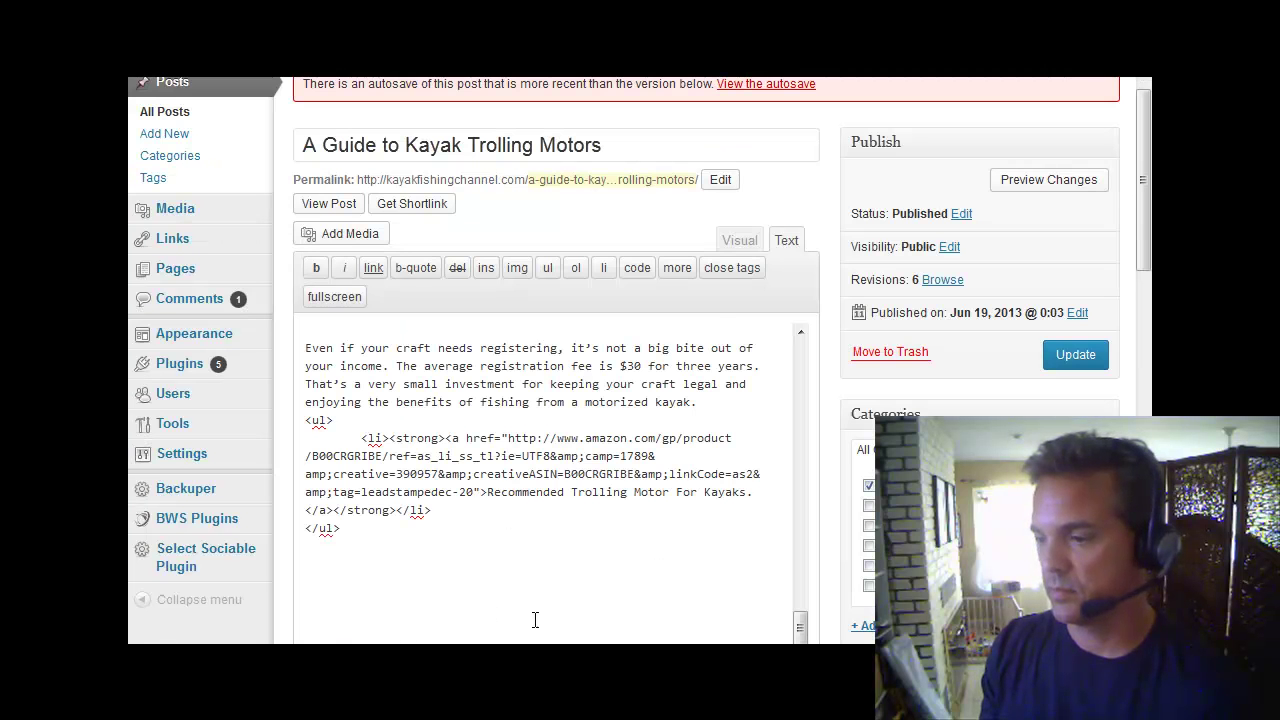
right_click(487, 612)
click(537, 370)
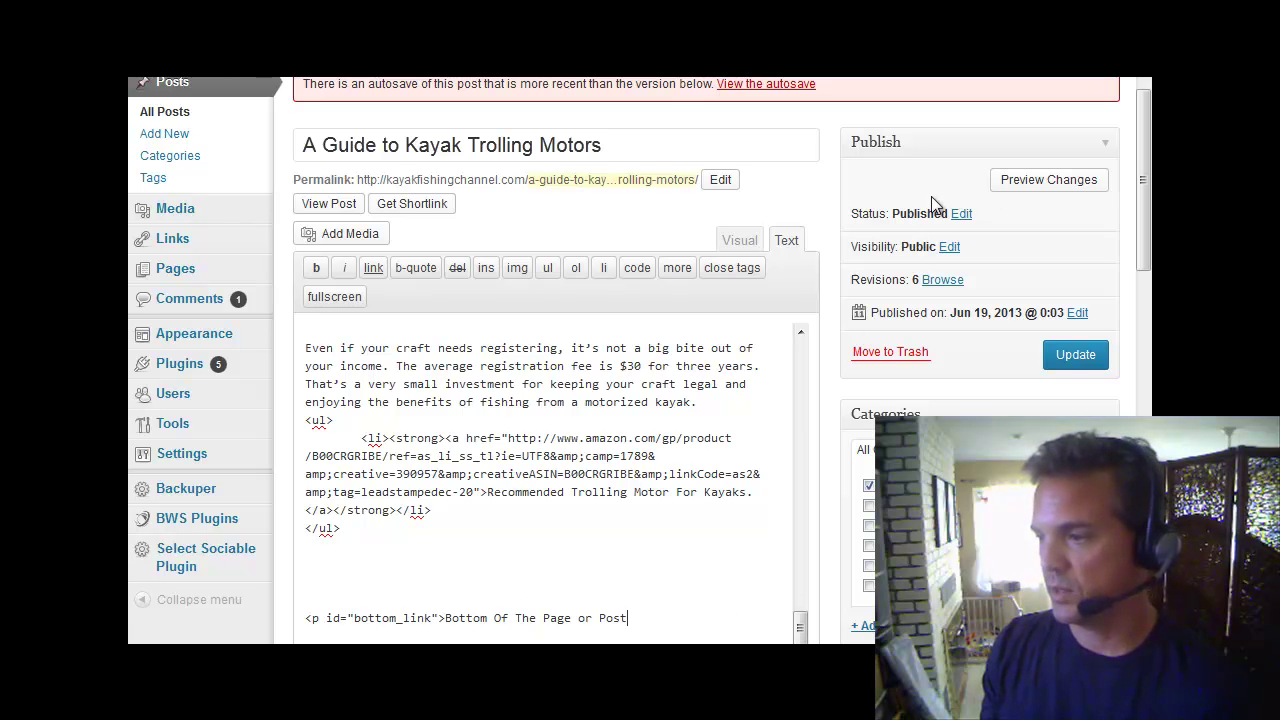
Step: Preview the post, test the Link Down image link, and check its "Bottom Of The Page or Post" target
click(1003, 188)
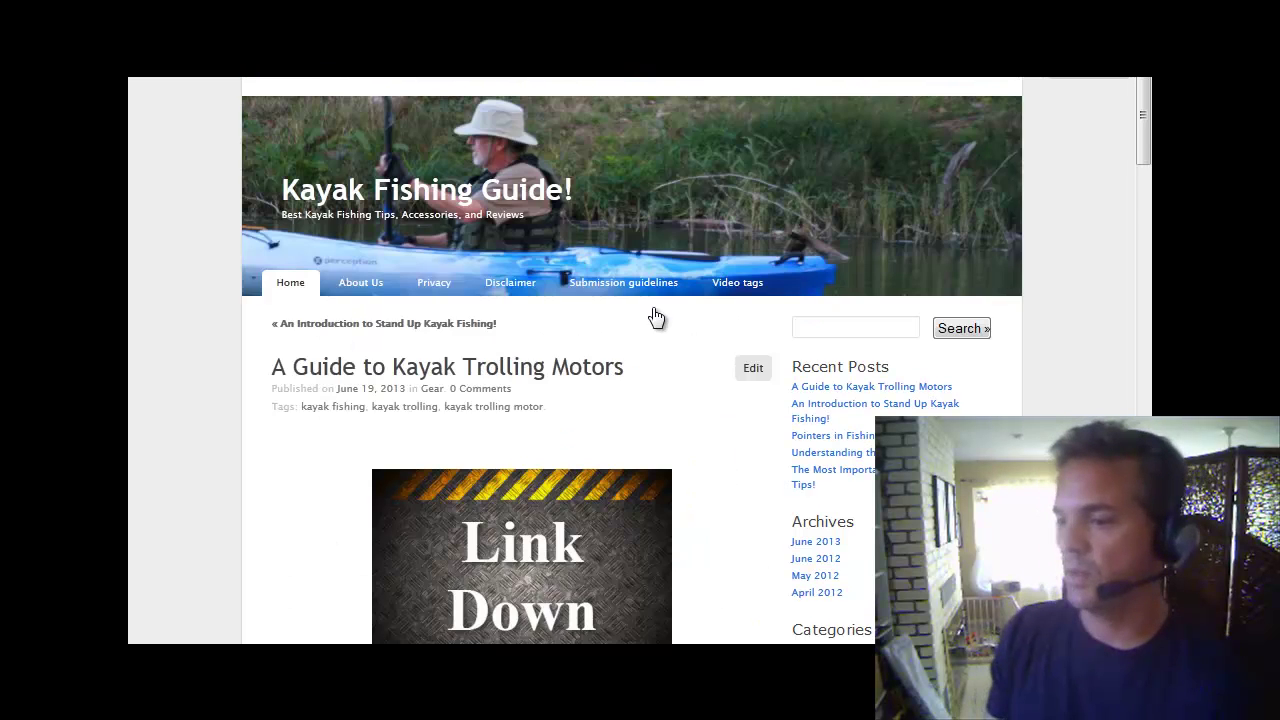
scroll(660, 331, down, 3)
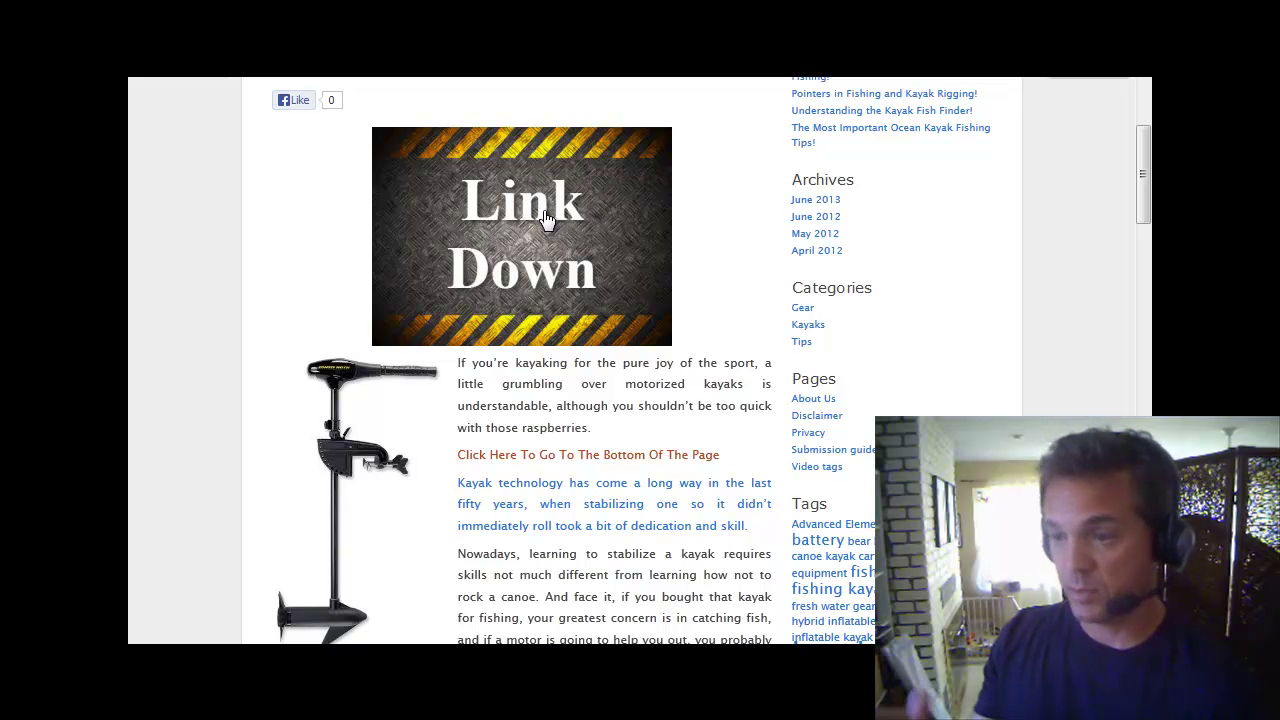
click(544, 218)
scroll(401, 250, up, 2)
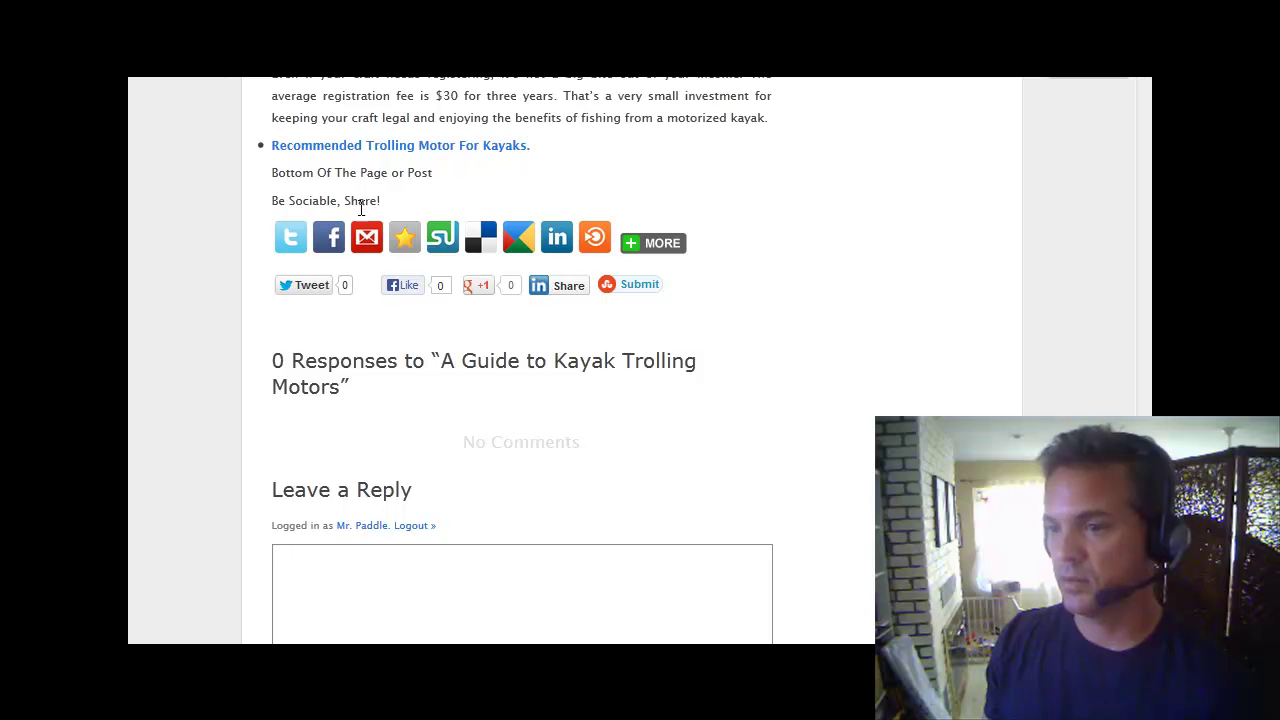
drag(440, 172, 268, 178)
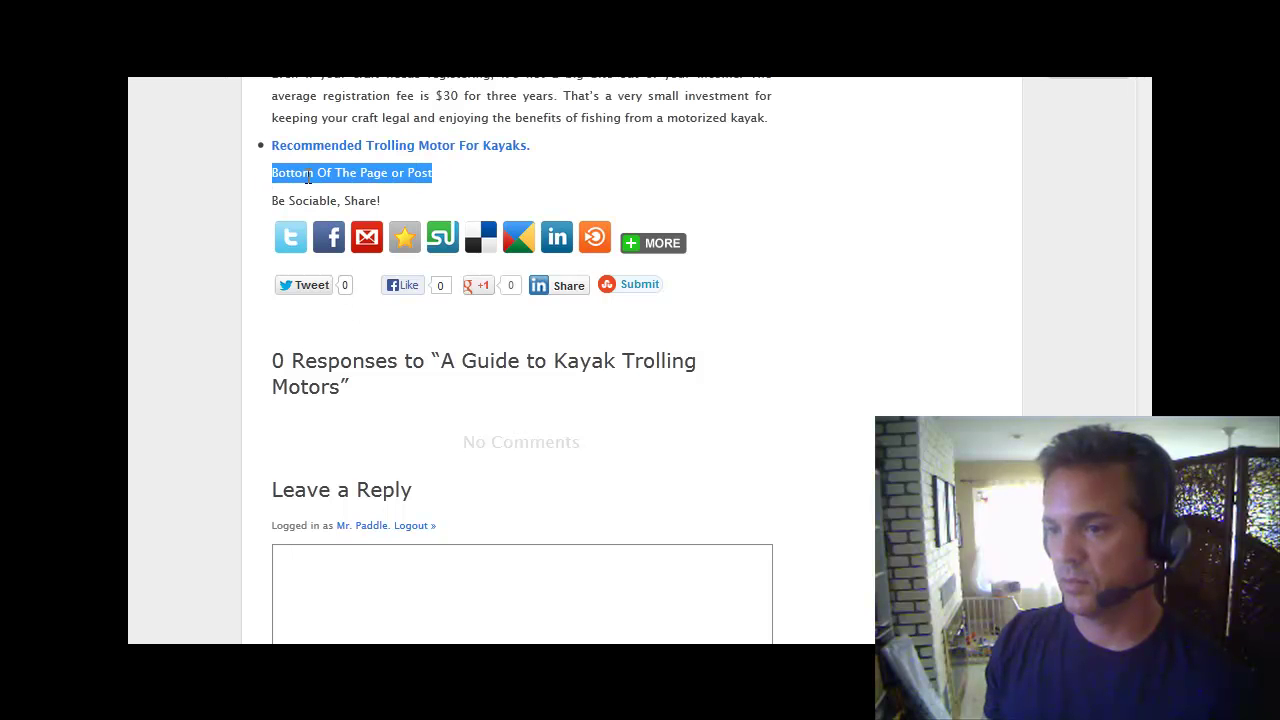
click(271, 175)
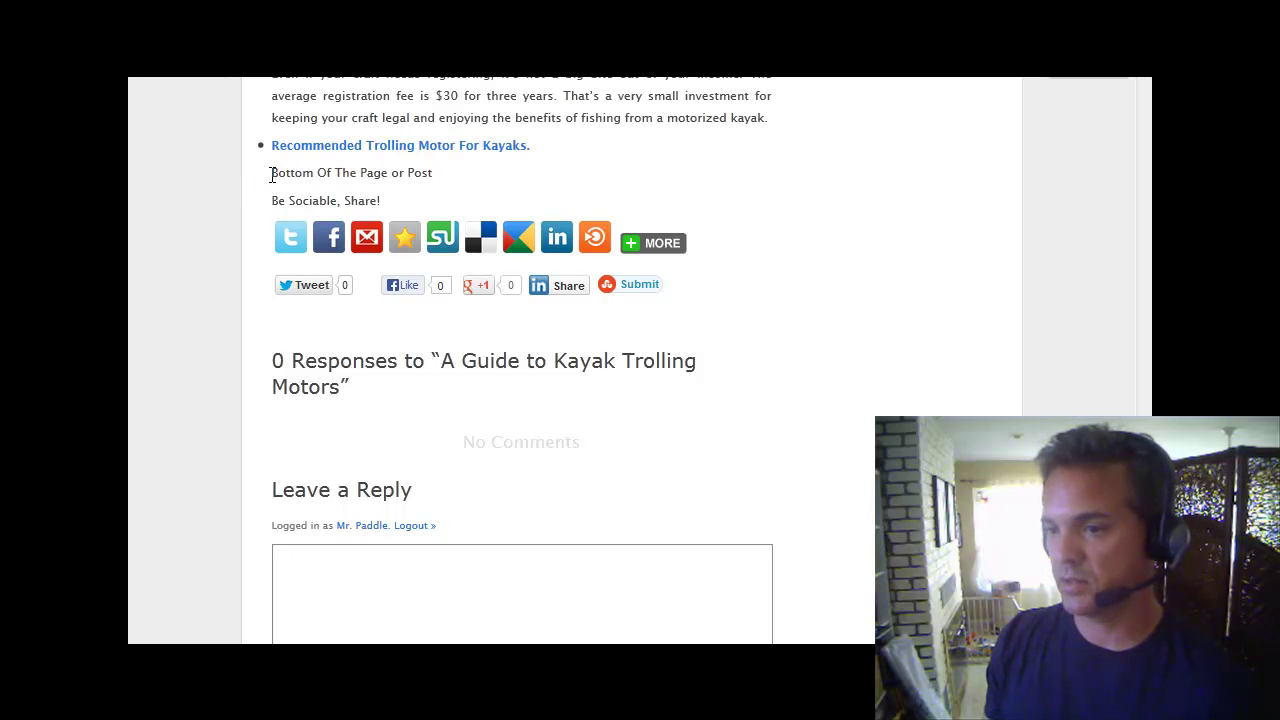
Step: In the Link Down notes, compare the bottom_link name in the anchor's href with the id of the paragraph
key(alt+Tab)
click(277, 162)
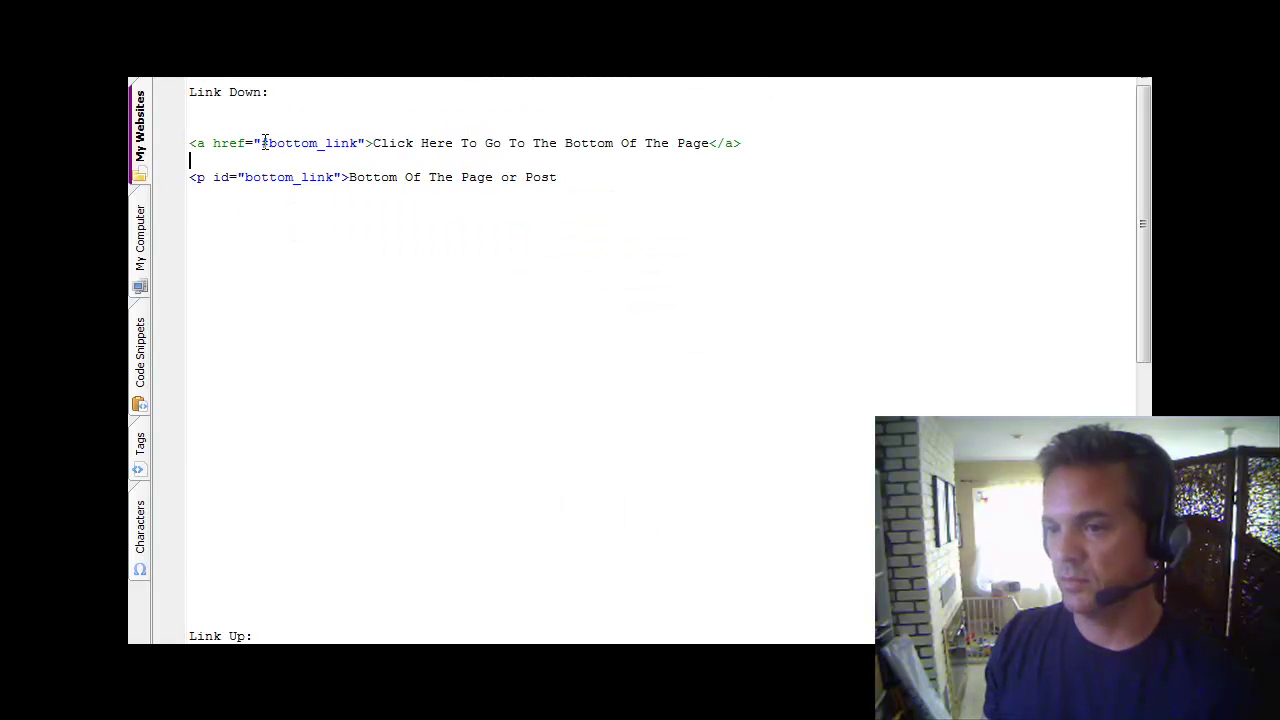
drag(270, 143, 351, 143)
click(266, 145)
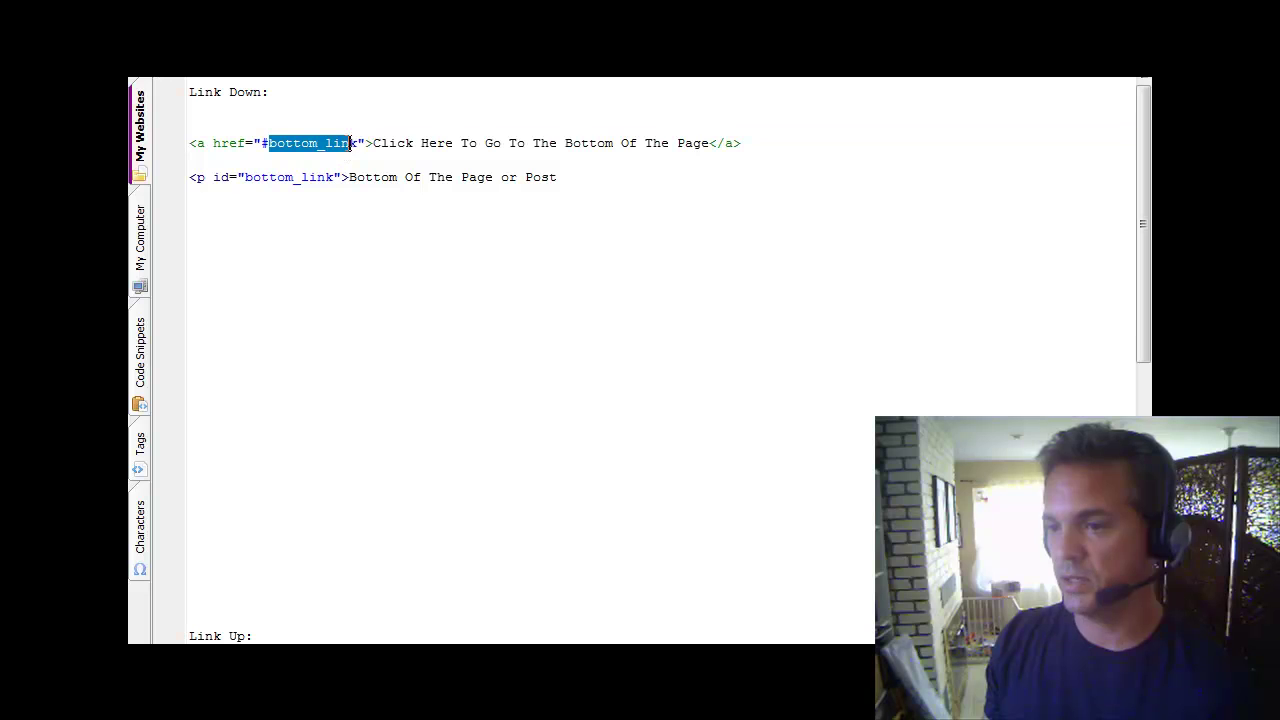
click(244, 177)
drag(244, 177, 331, 177)
click(459, 177)
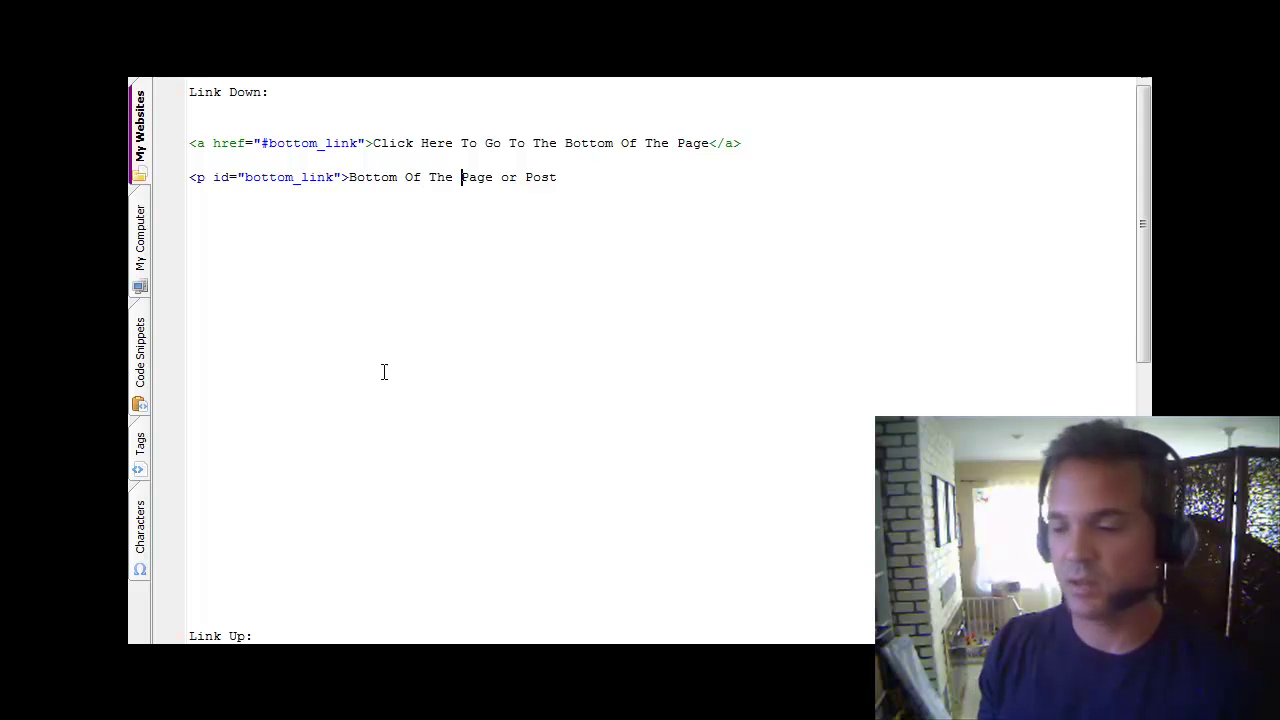
key(alt+Tab)
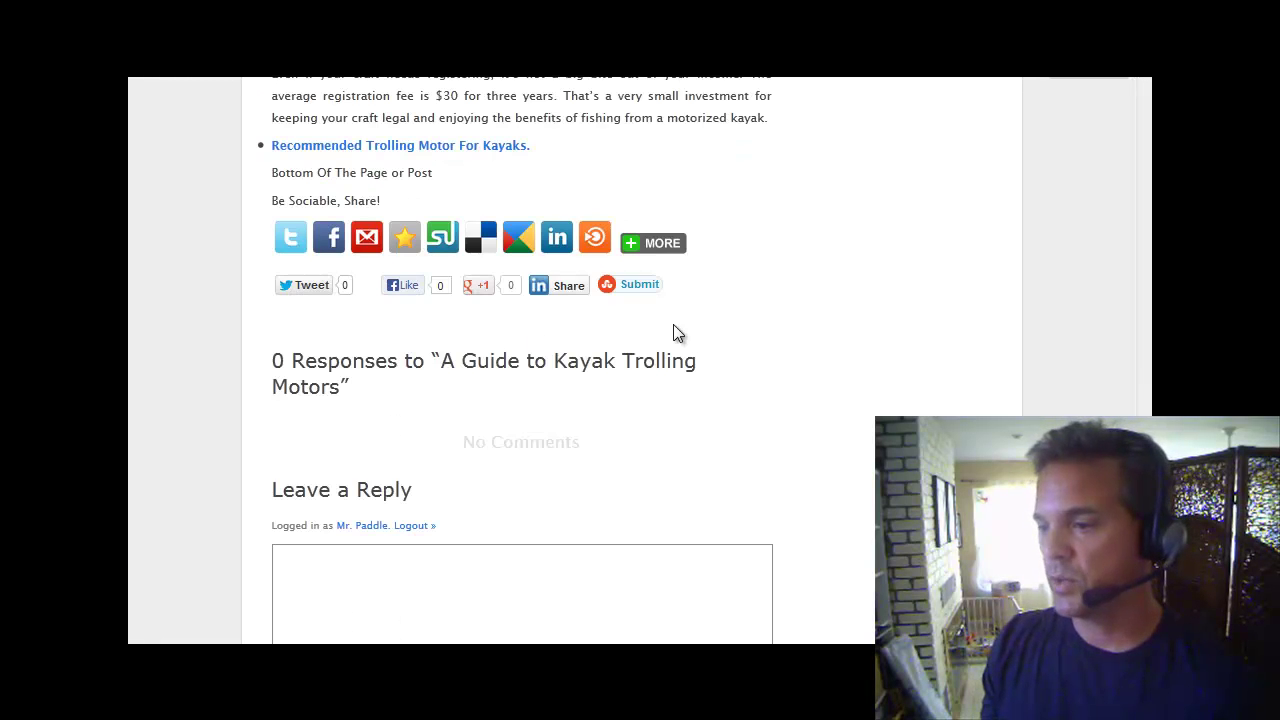
scroll(674, 331, up, 5)
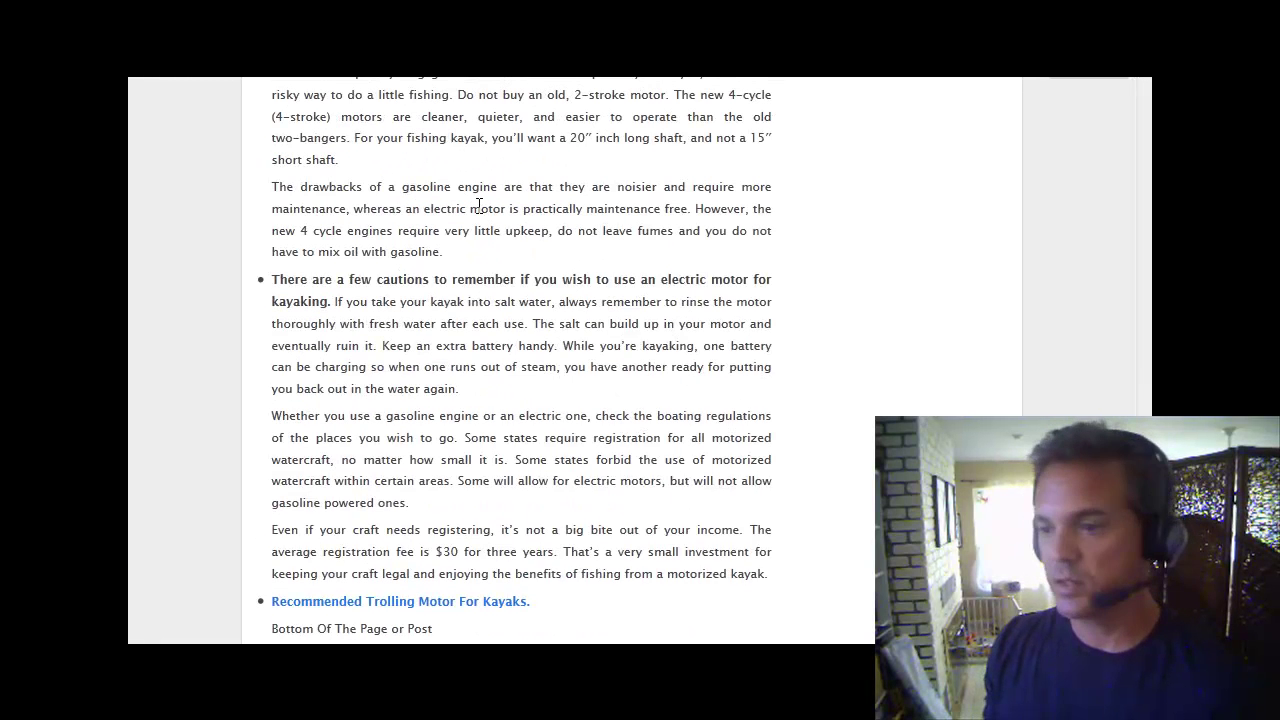
scroll(480, 206, up, 2)
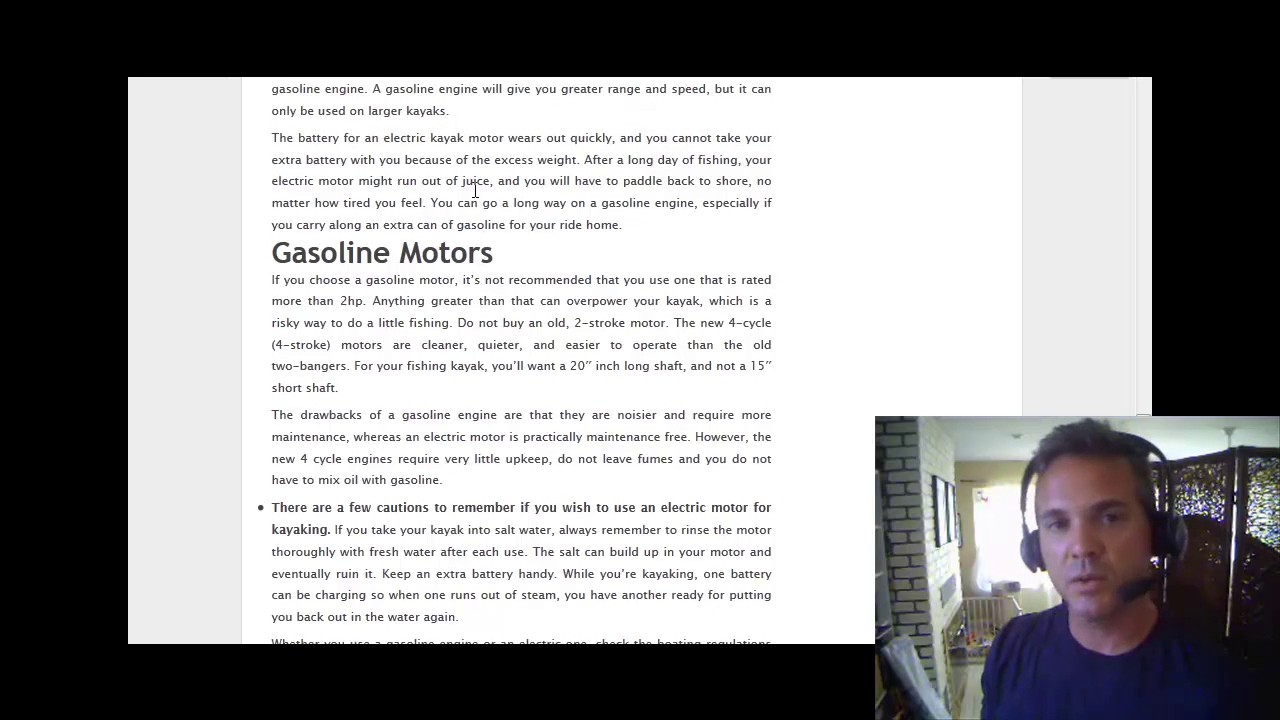